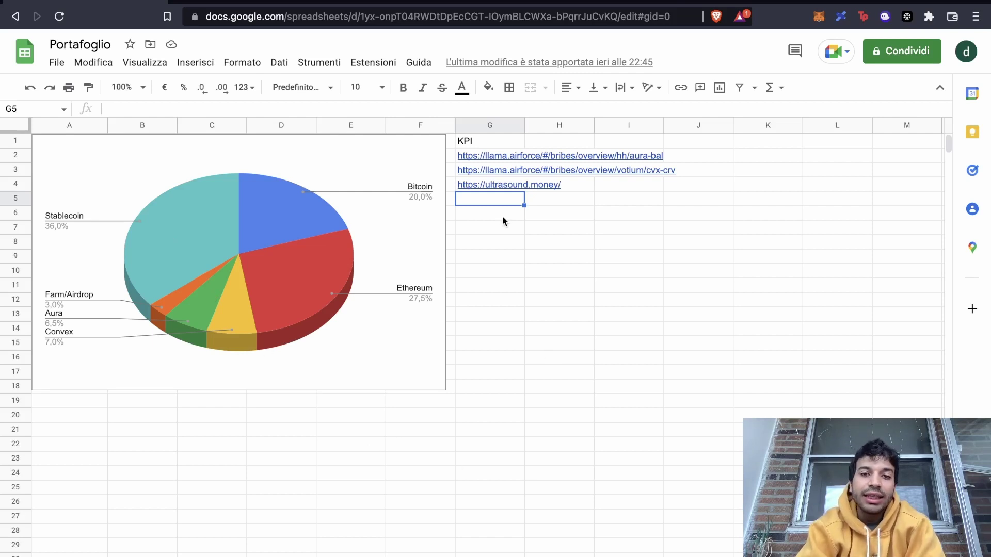
click(488, 160)
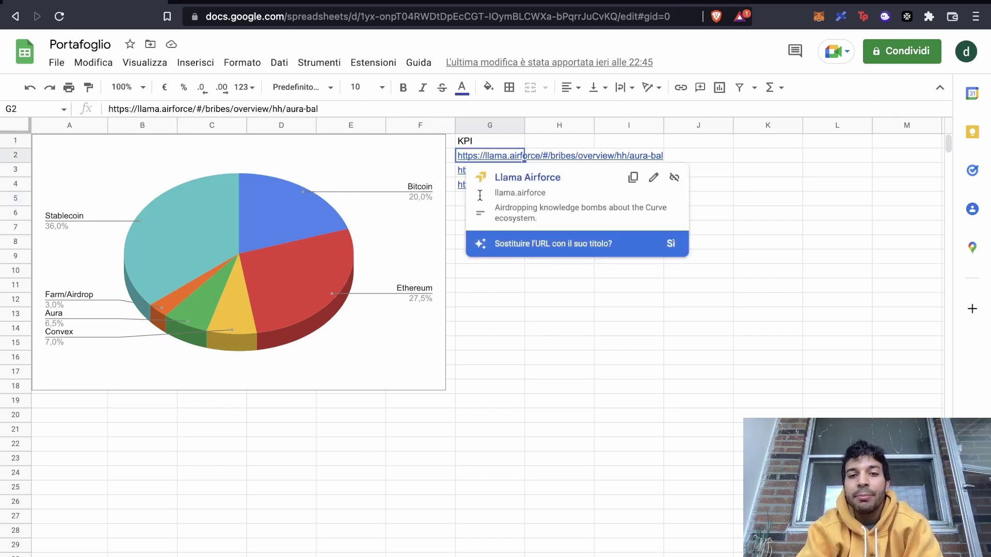
click(528, 274)
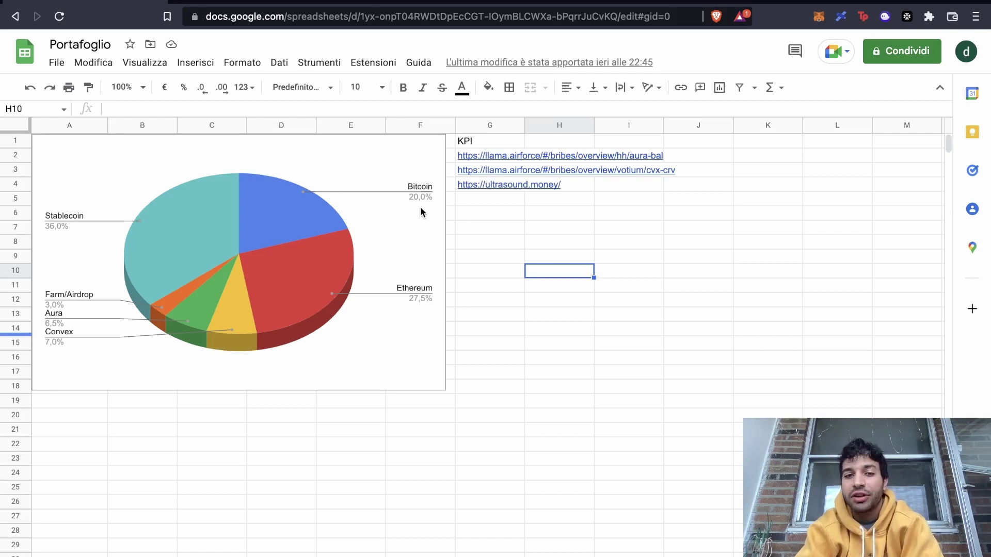
click(466, 207)
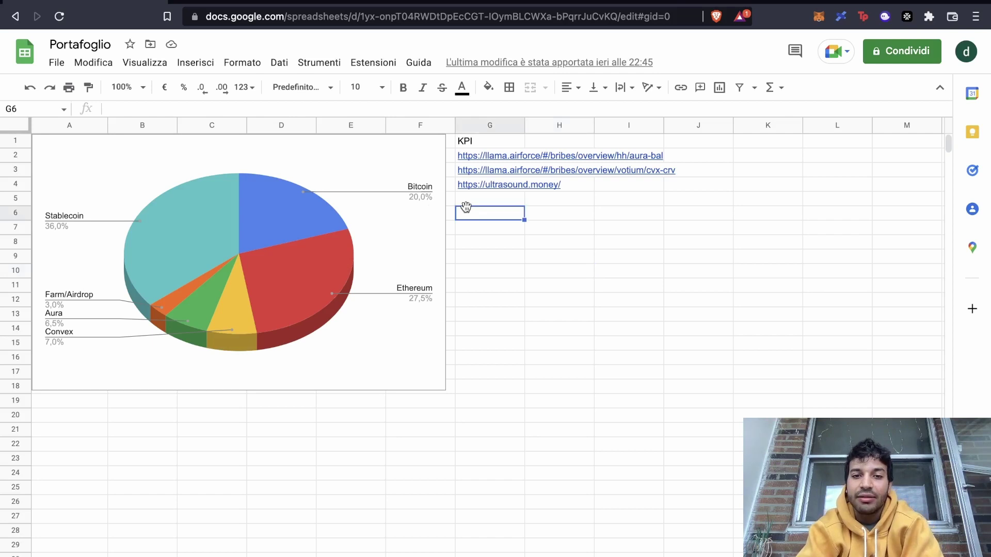
click(463, 201)
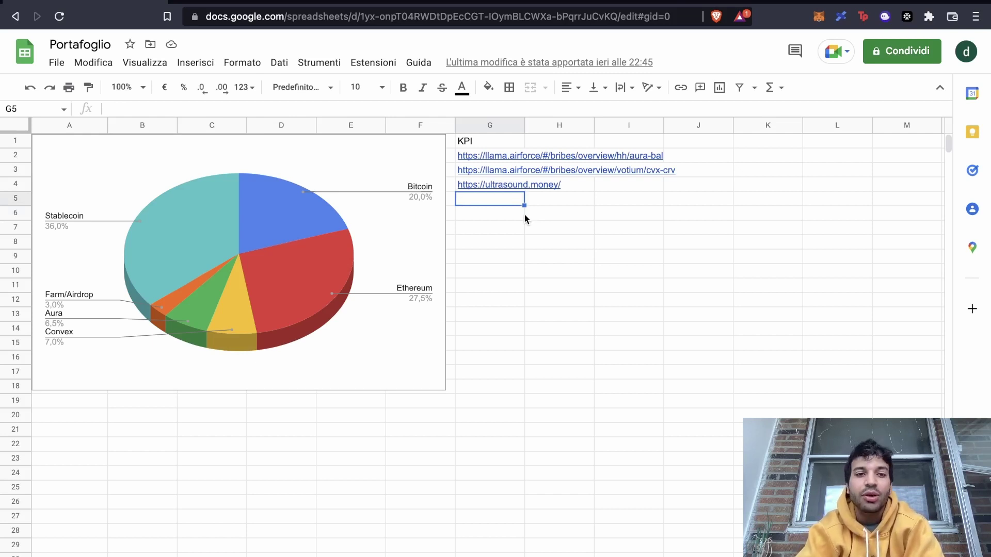
- Open the aura-bal bribes link from the KPI list and examine the emissions per $1 spent and the Round by Round chart
click(497, 156)
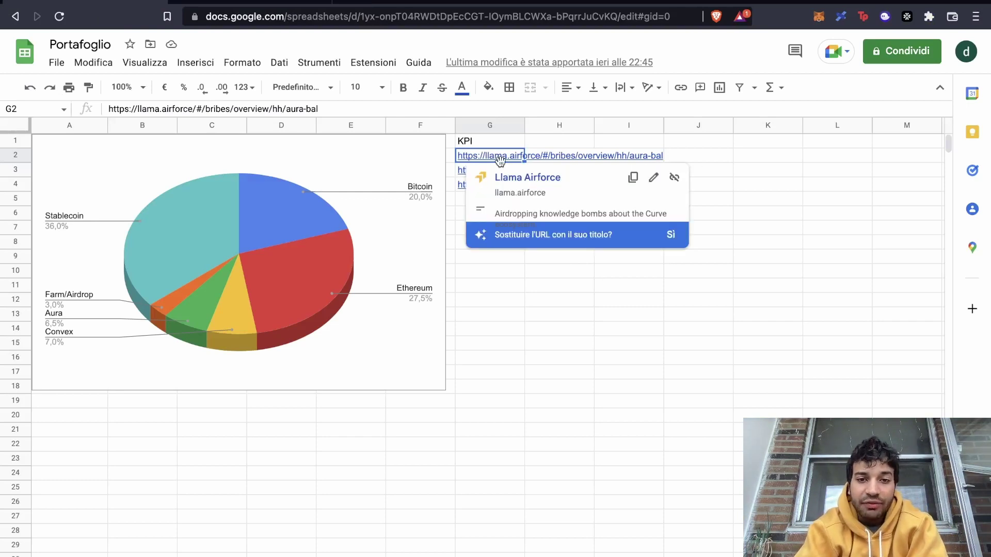
click(499, 159)
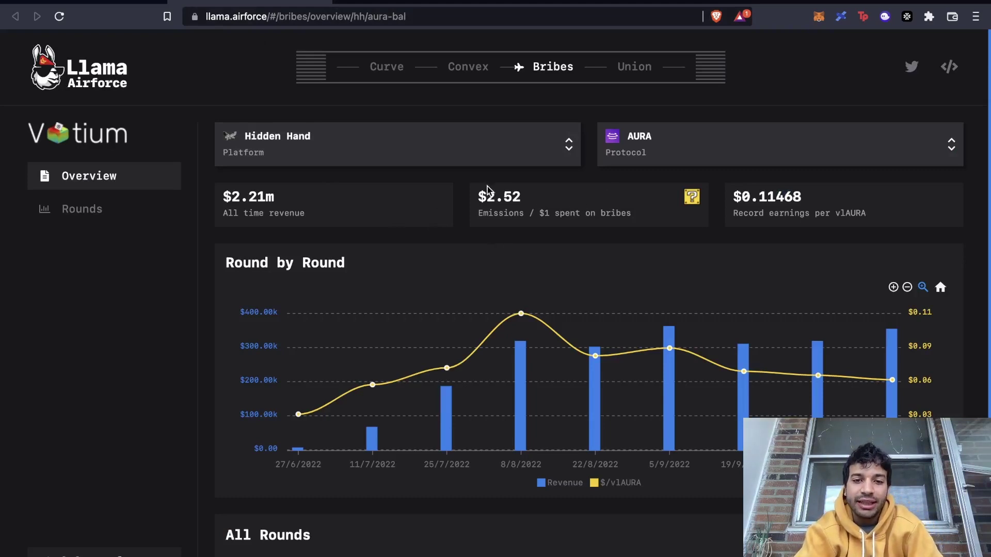
drag(479, 187, 629, 215)
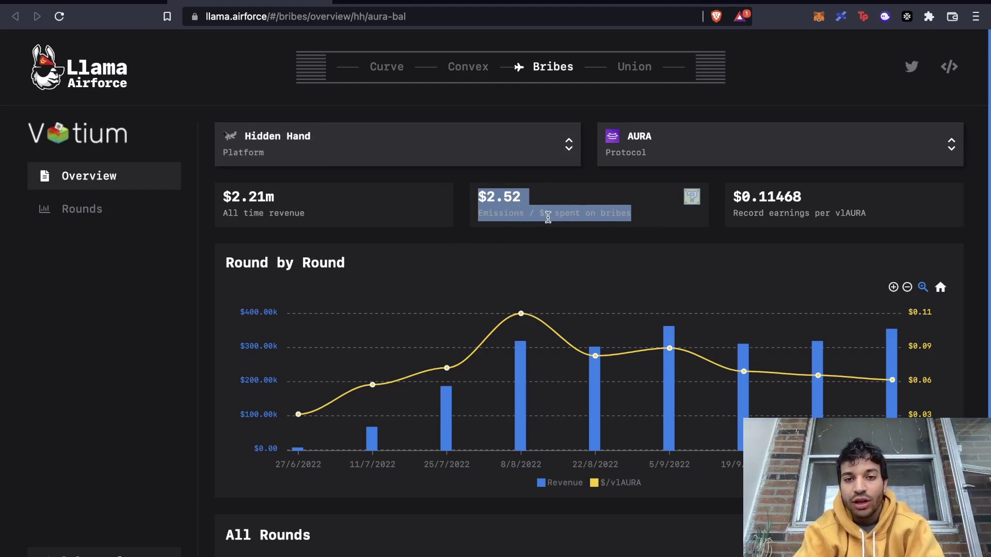
click(604, 188)
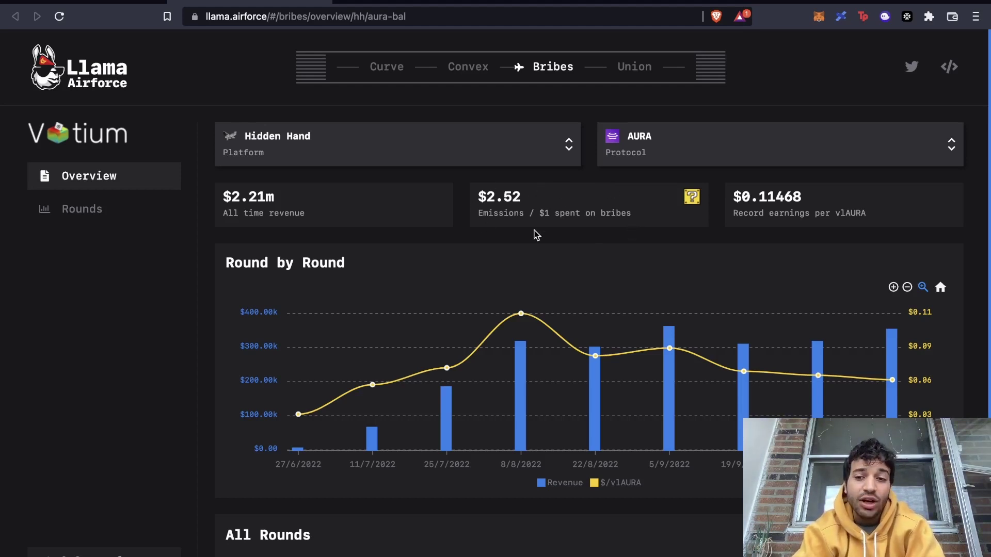
mouse_move(655, 349)
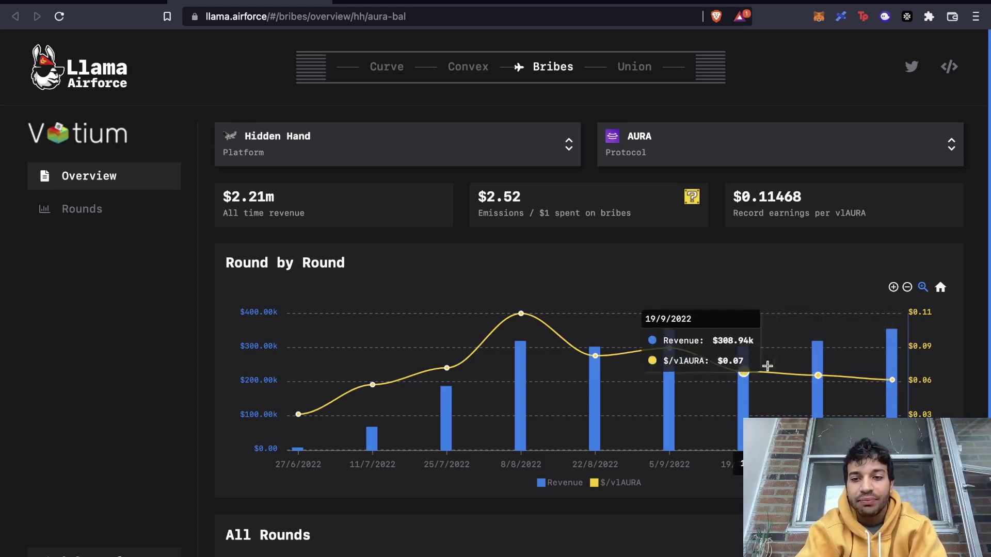
- Return to the spreadsheet, open the votium/cvx-crv link from the KPI list and examine the emissions per $1 spent on bribes
click(115, 3)
click(509, 171)
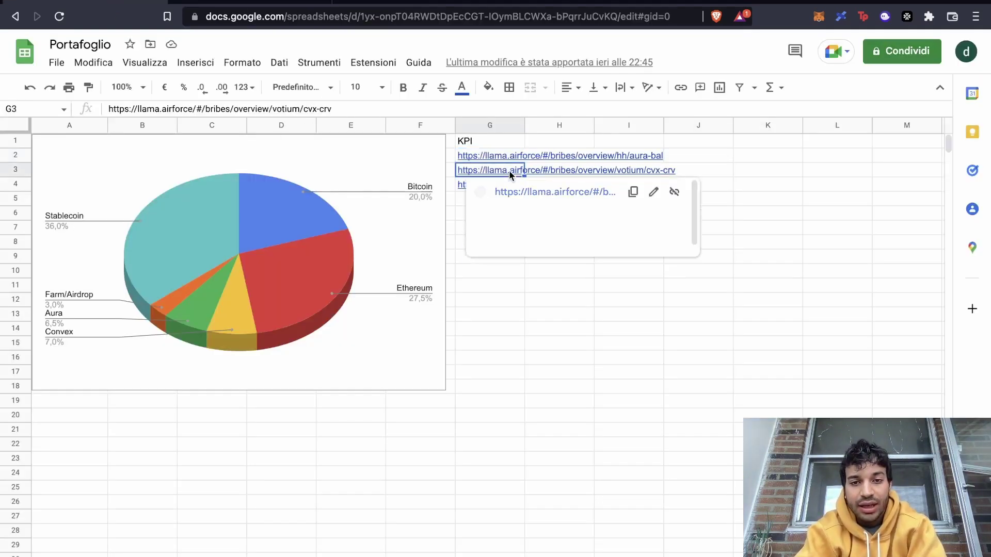
click(525, 193)
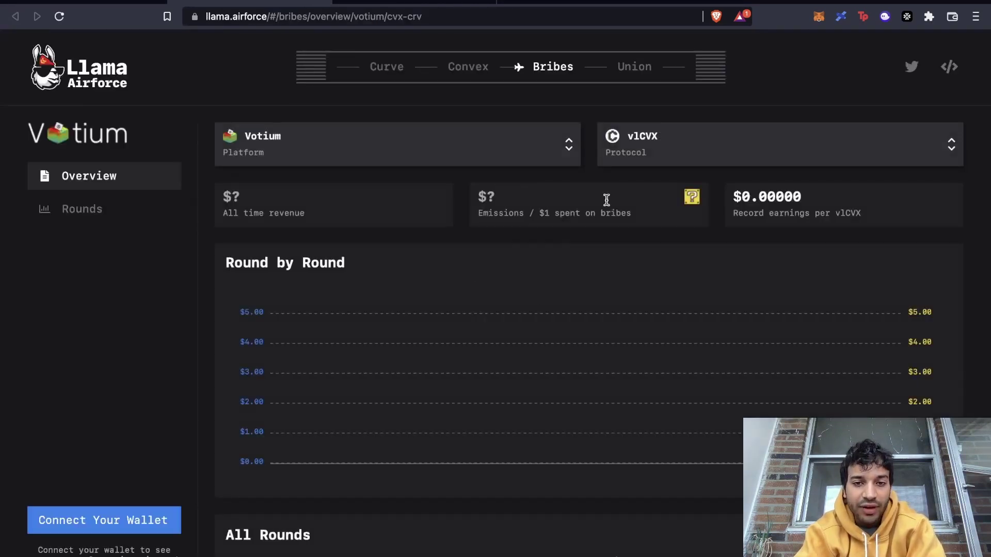
drag(479, 193, 612, 228)
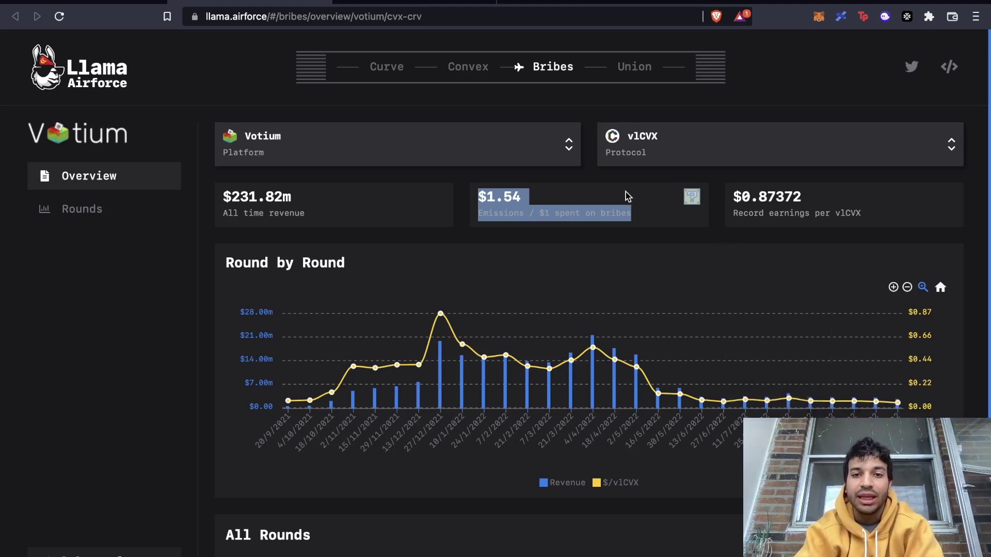
click(594, 186)
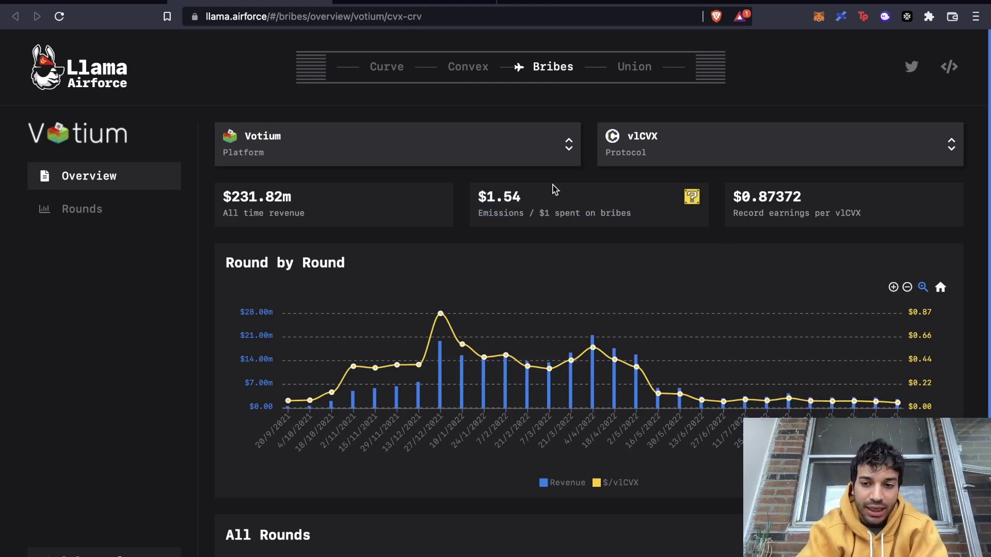
- Return to the spreadsheet, open the ultrasound.money link from the KPI list and examine the ETH supply, supply change and burn figures
click(123, 4)
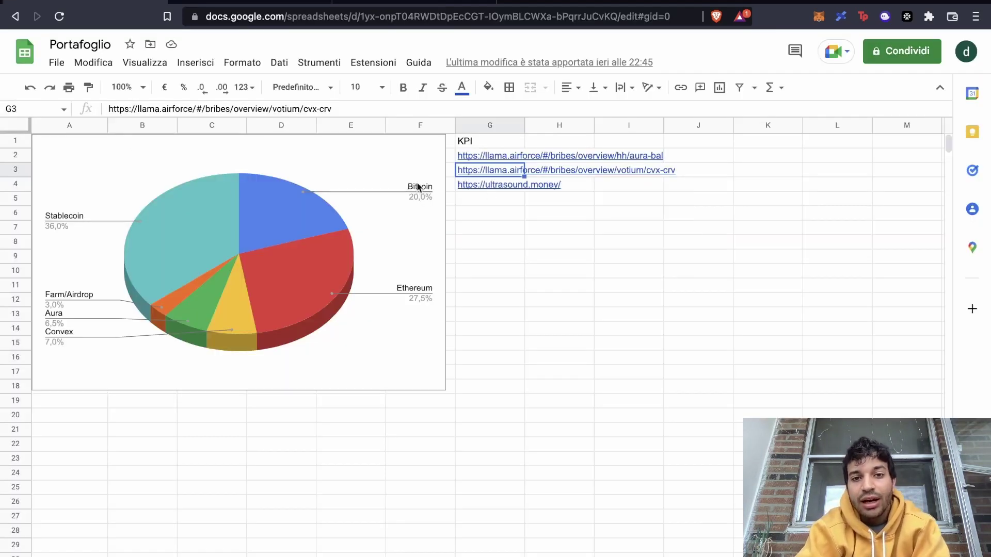
click(497, 185)
click(516, 204)
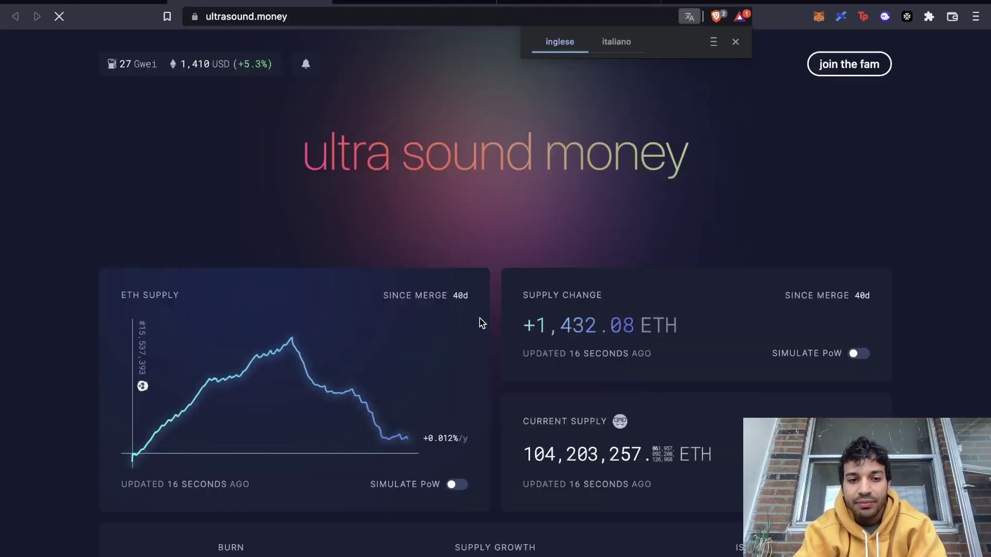
scroll(469, 385, down, 3)
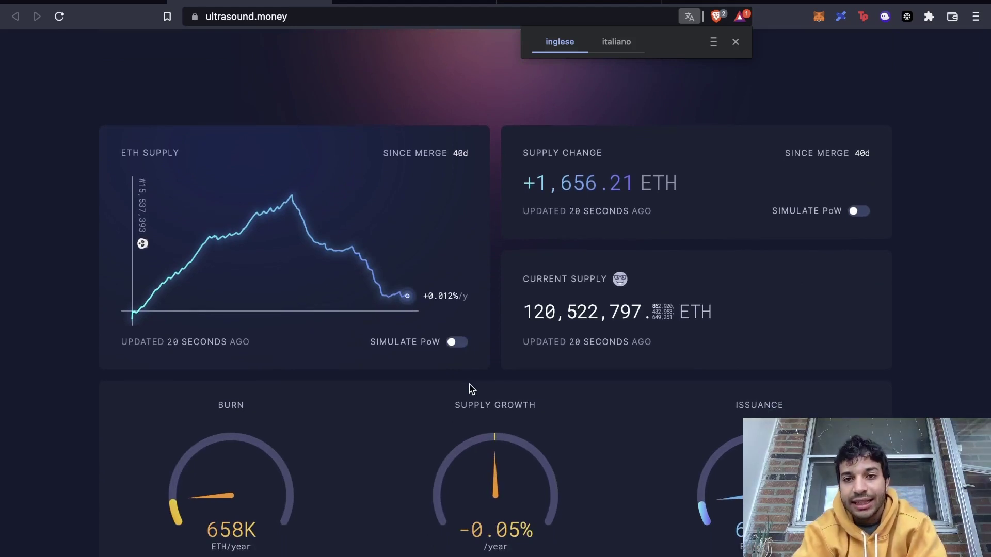
click(736, 42)
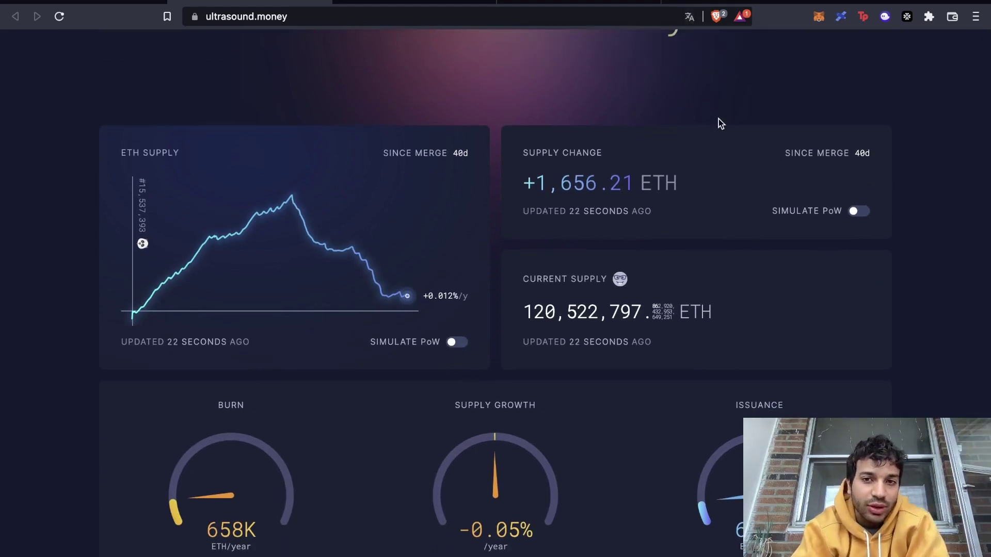
scroll(718, 119, up, 5)
scroll(718, 119, down, 3)
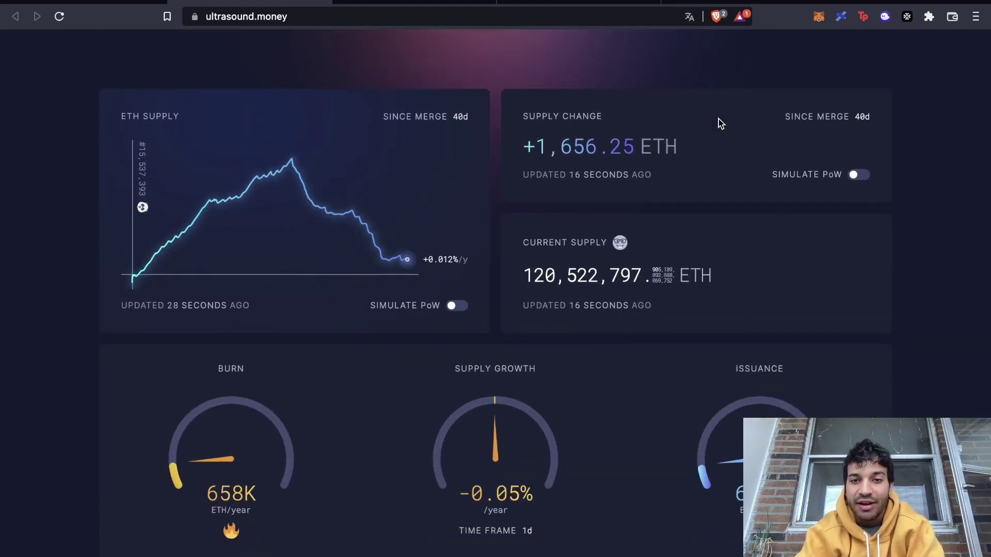
- Return to the Portafoglio spreadsheet and view the sheet with the Hold e Farm chart
click(144, 3)
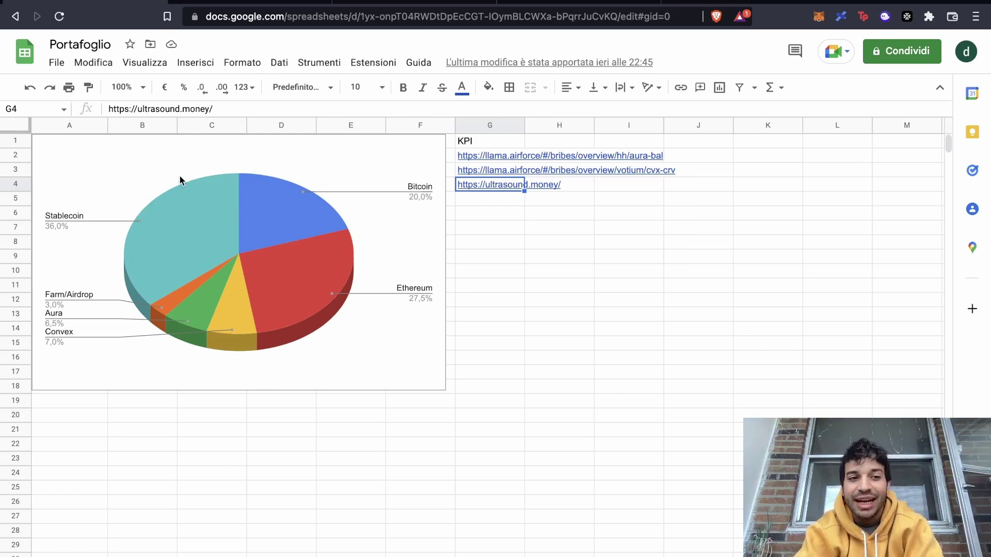
mouse_move(491, 156)
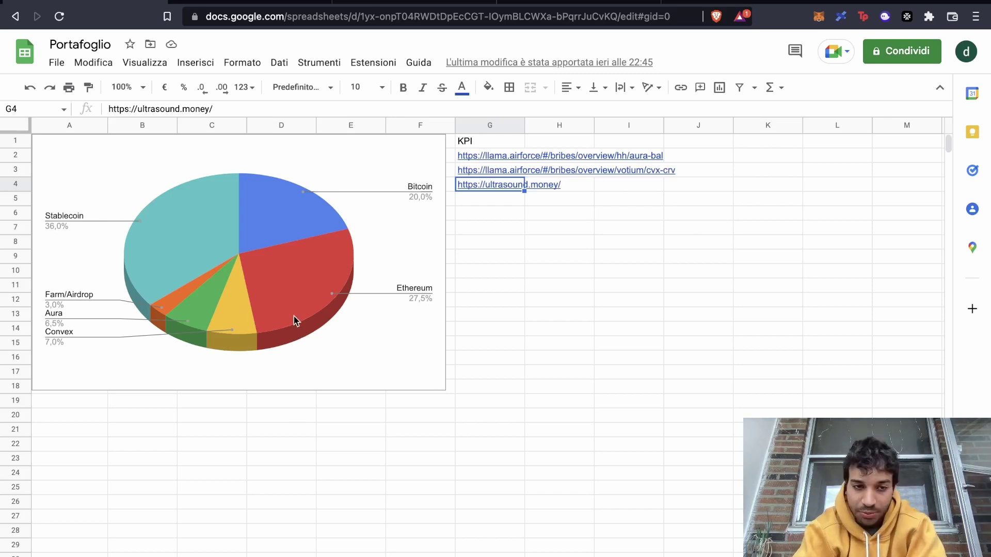
click(258, 556)
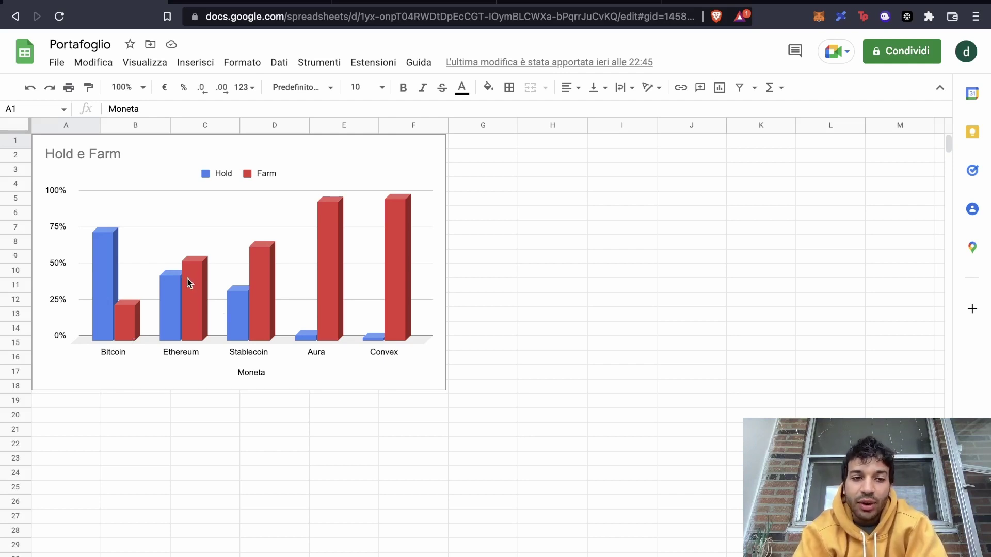
click(238, 418)
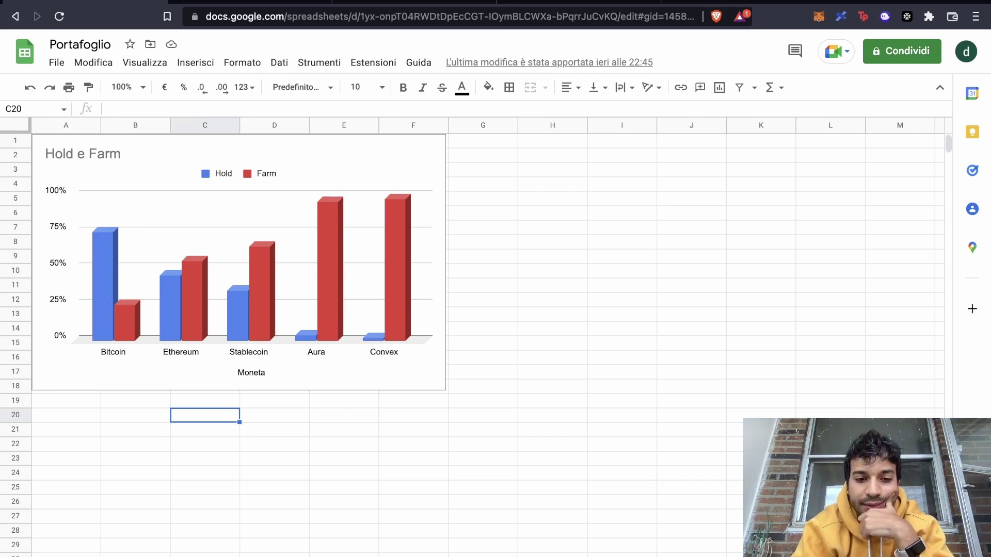
- Open the sheet with the farming pie chart and examine its GLP arbitrum slice and the APR TOTALE value
key(alt+Down)
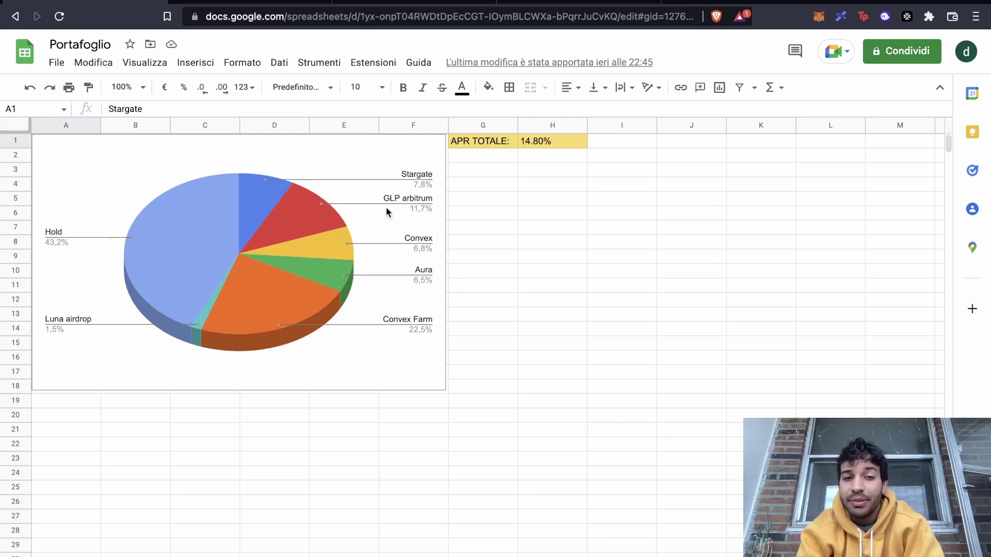
click(311, 230)
mouse_move(316, 227)
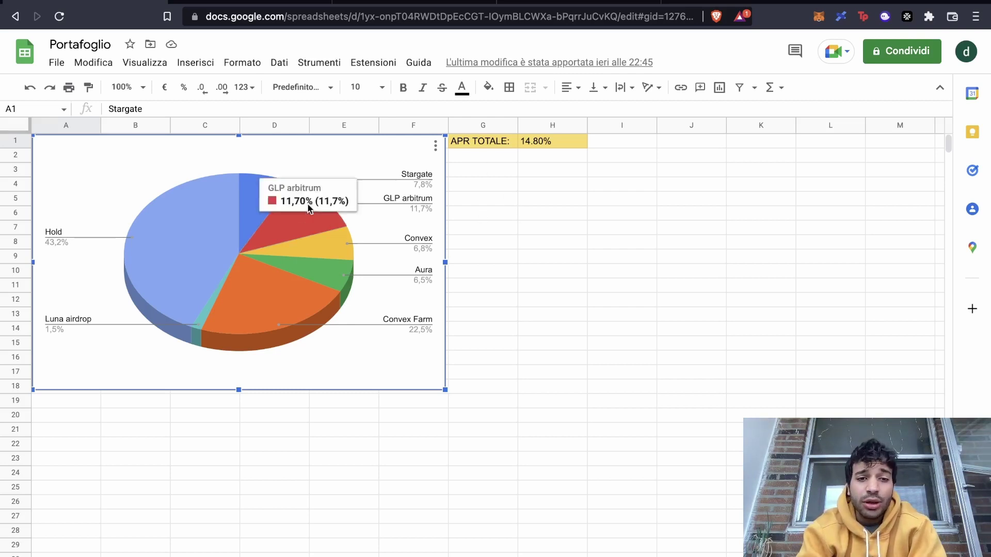
mouse_move(249, 203)
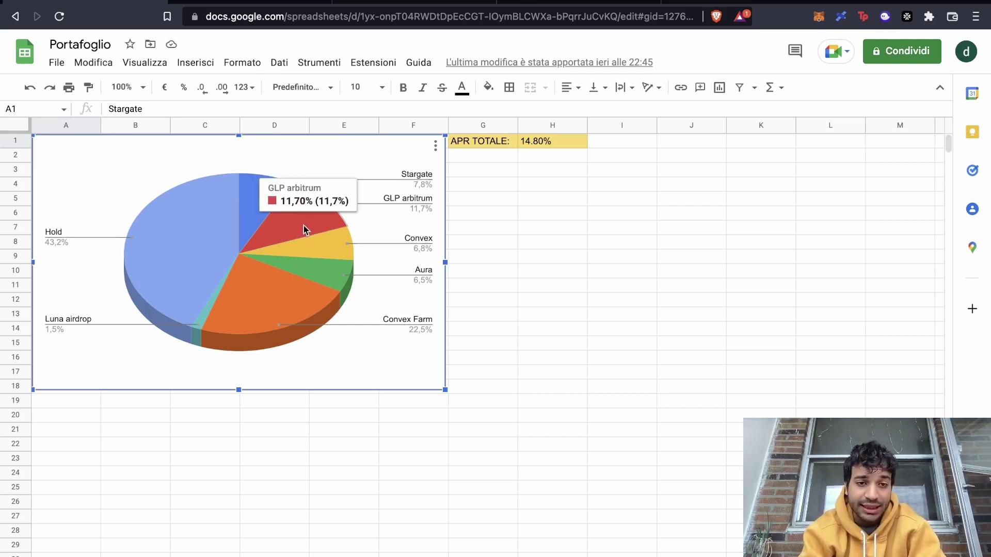
click(499, 198)
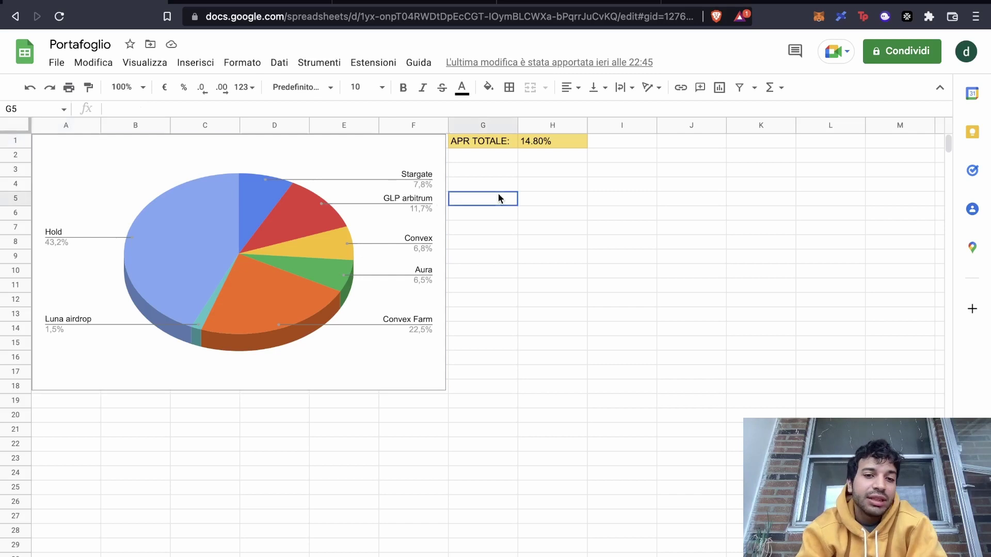
click(508, 161)
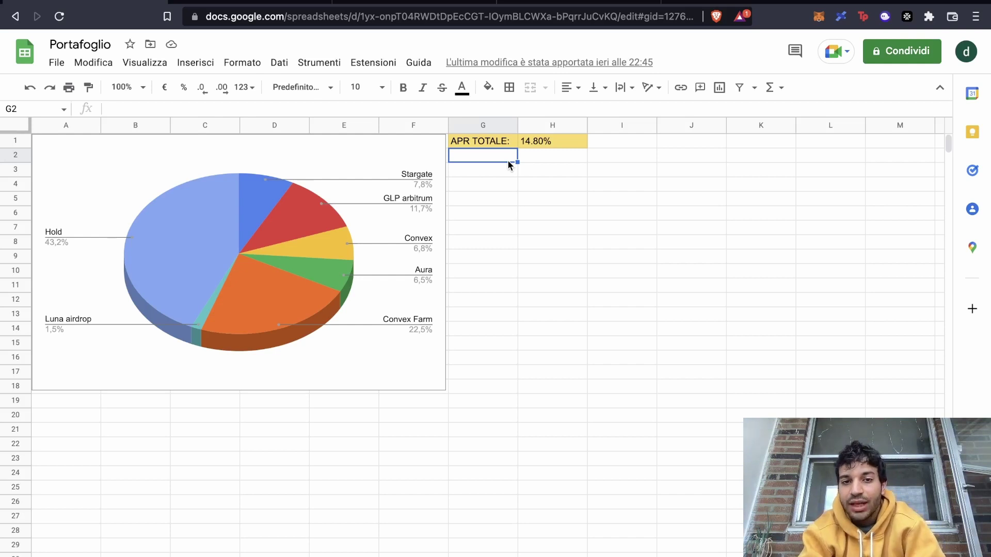
click(509, 125)
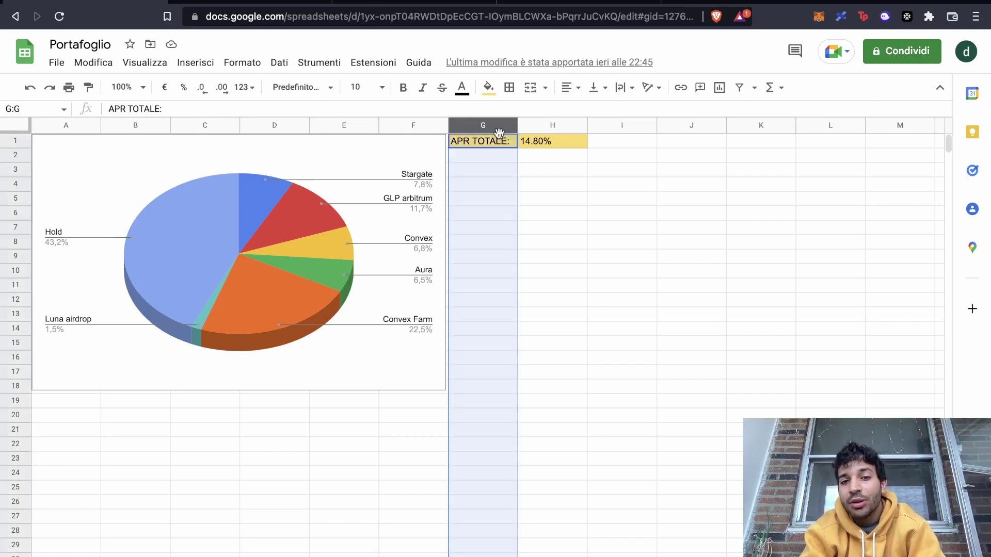
click(526, 144)
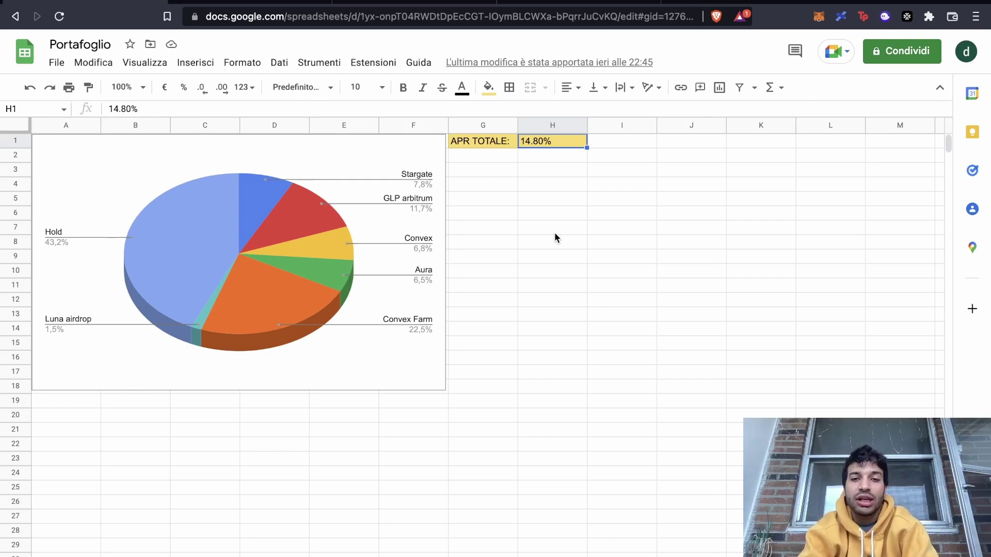
- Open the sheet listing the portfolio rules and read the text of Regola 1 and Regola 2
key(ctrl+shift+Page_Down)
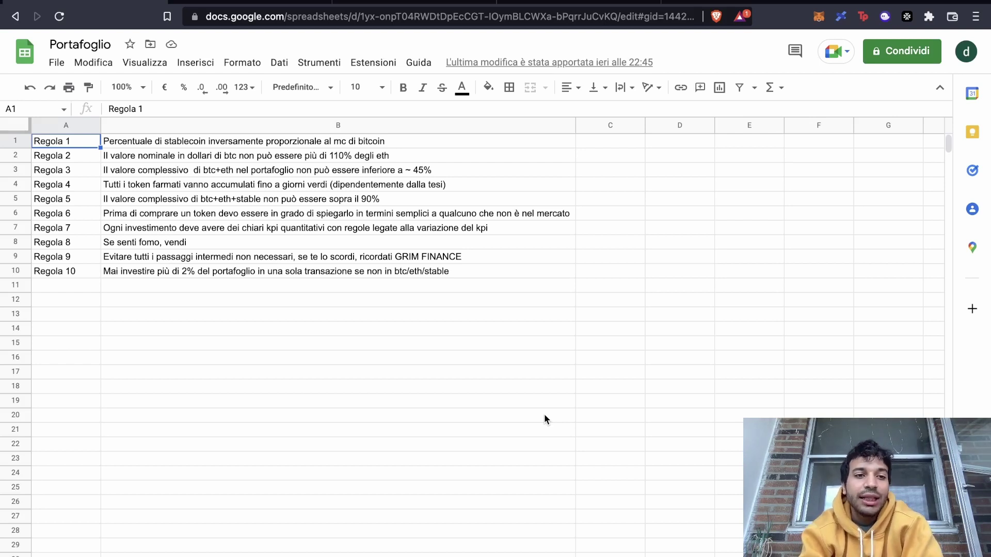
key(Right)
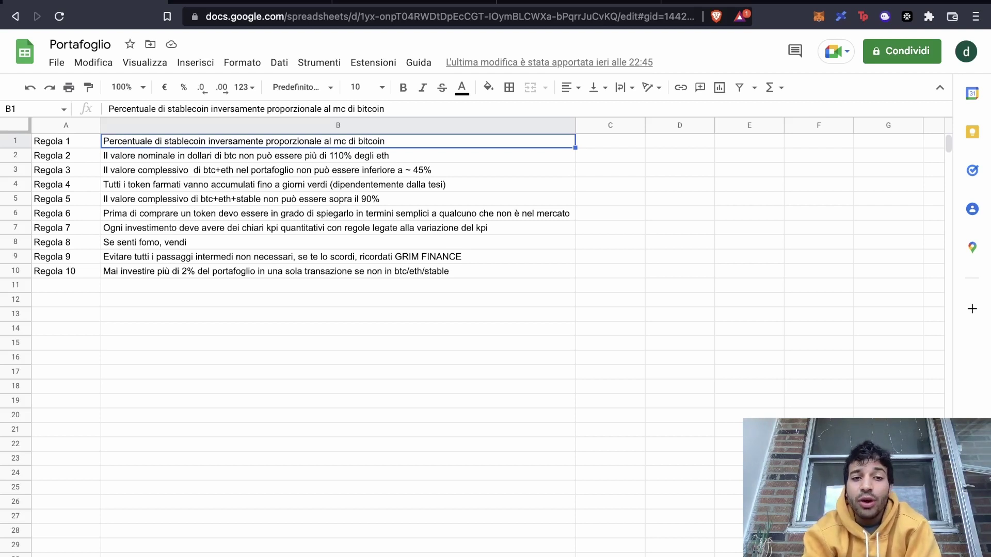
click(338, 155)
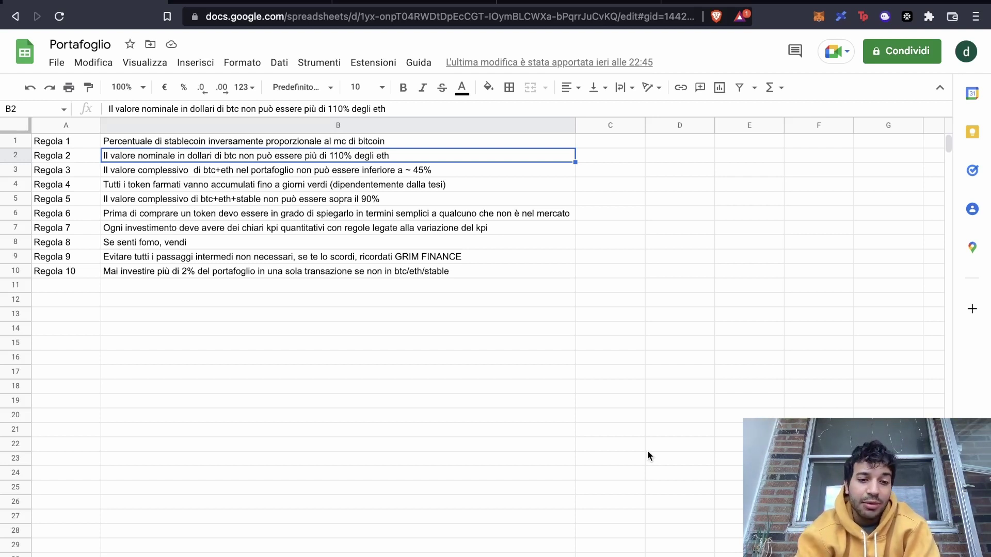
- Check the Bitcoin and Ethereum shares on the allocation chart sheet, and go back to the rules sheet to read Regola 3
right_click(88, 555)
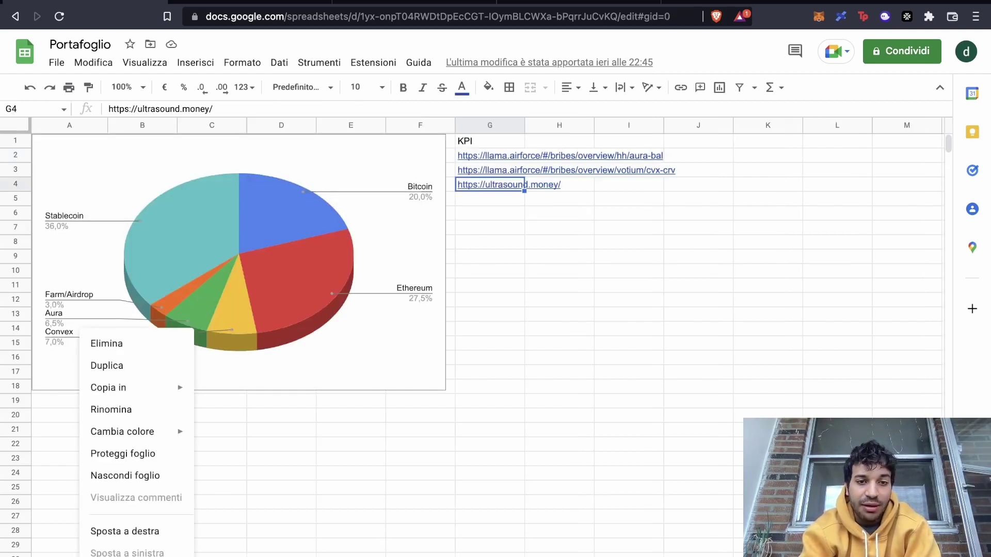
click(356, 418)
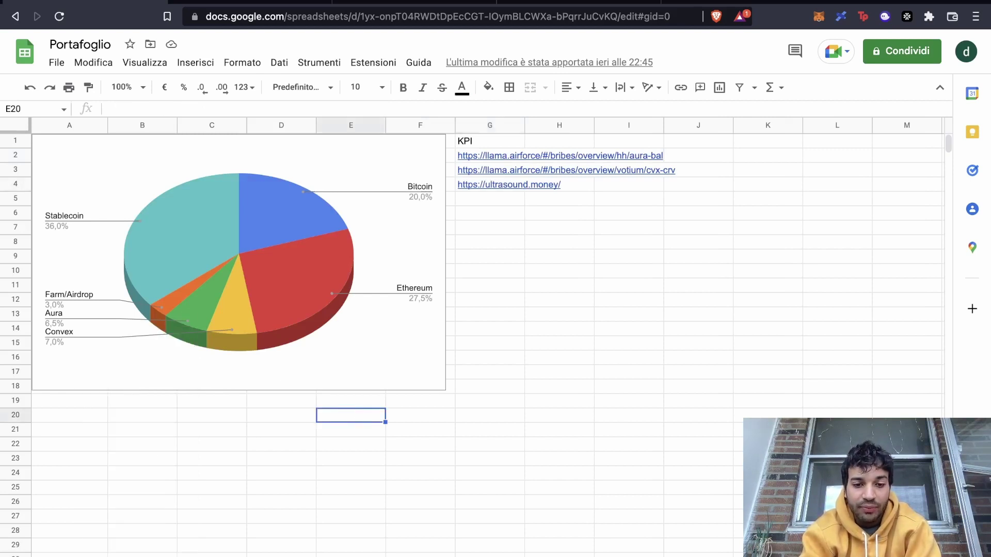
click(398, 555)
click(303, 174)
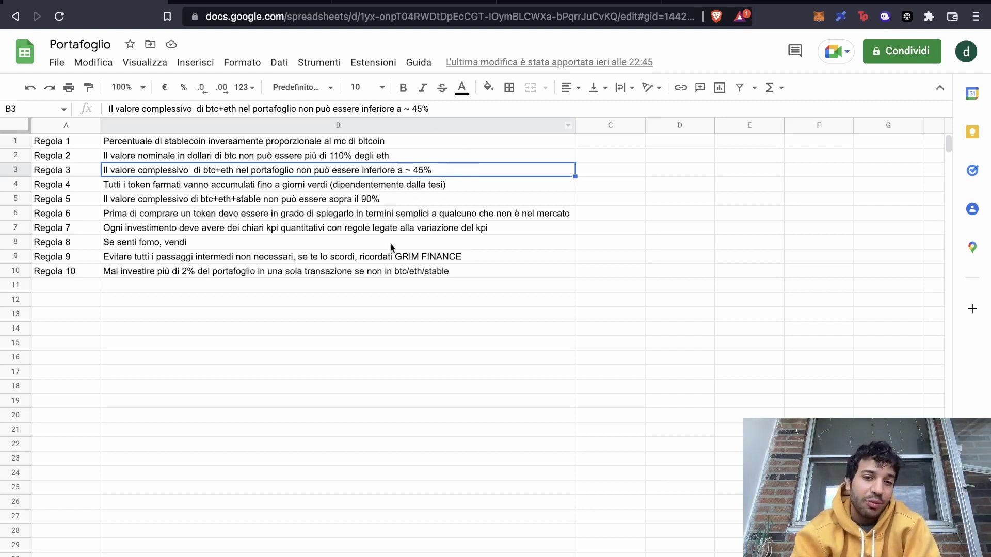
- Read Regola 4 through Regola 7 on the rules sheet, checking the allocation chart for the combined btc, eth and stablecoin limit
click(368, 197)
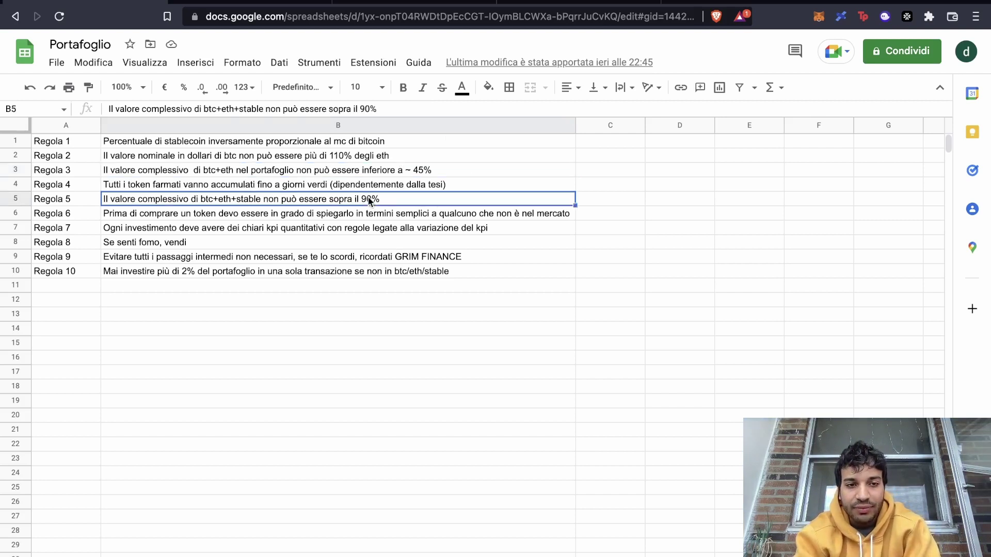
click(361, 185)
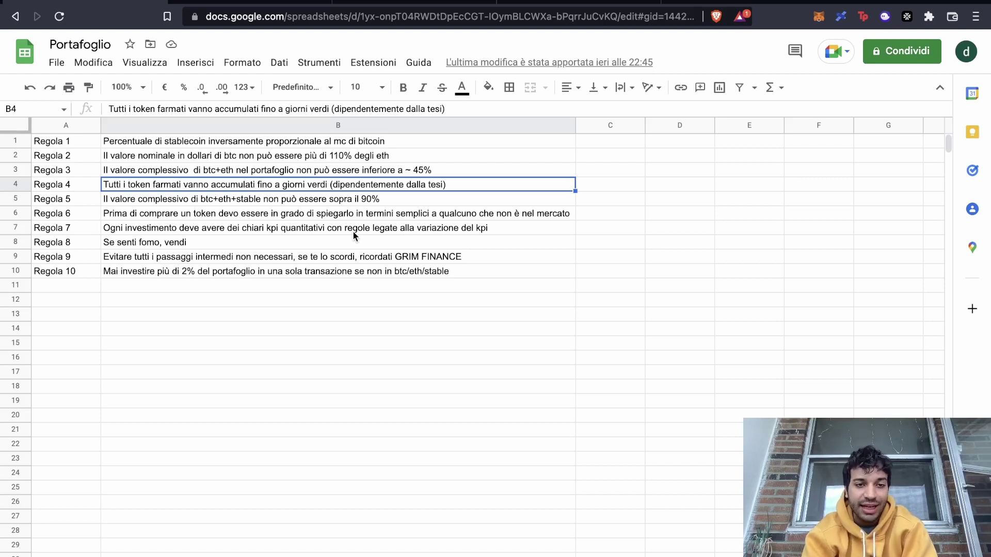
click(193, 201)
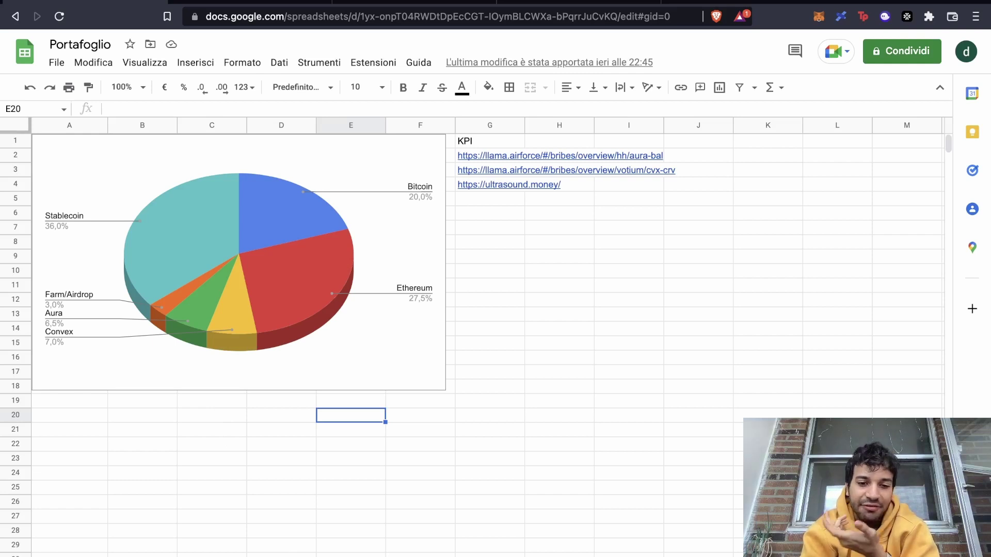
key(ctrl+shift+Page_Up)
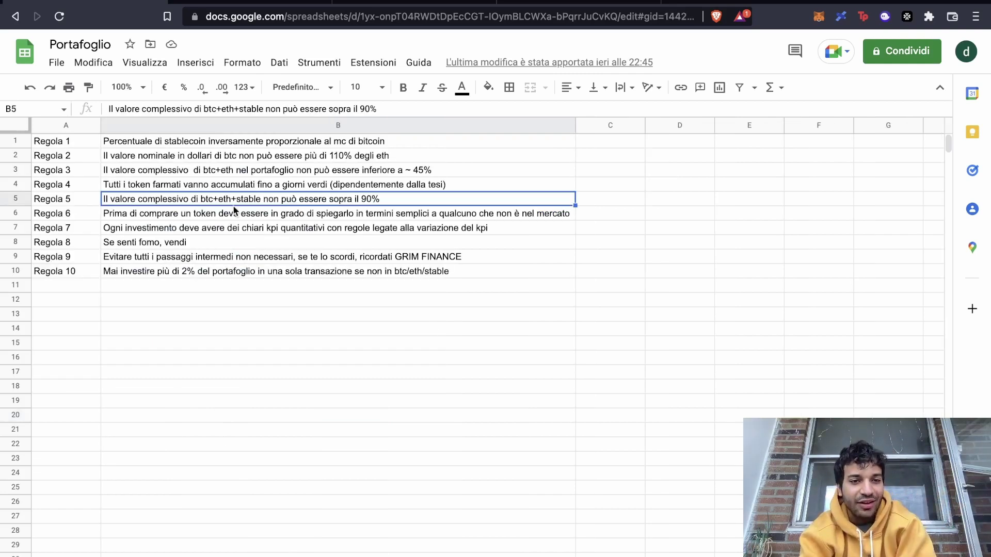
key(Down)
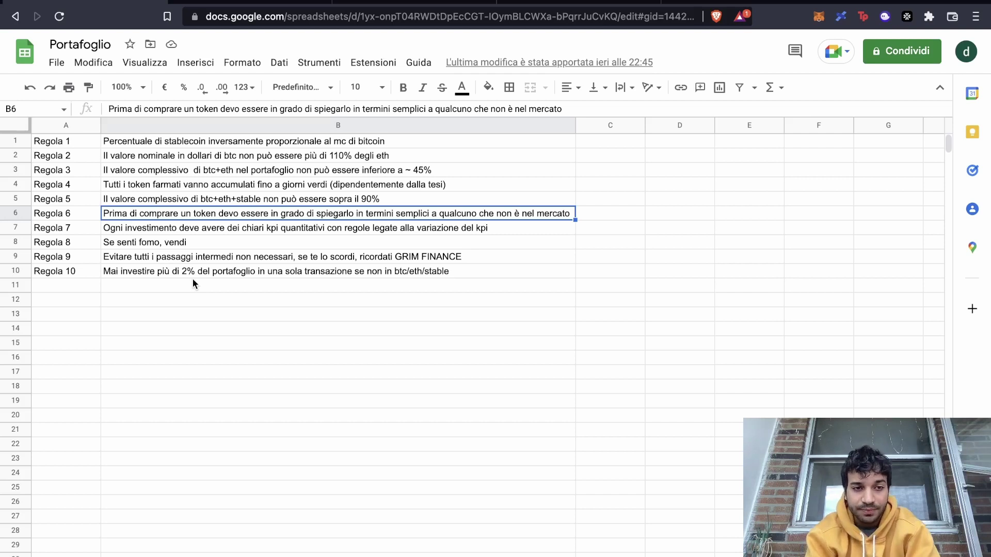
key(Down)
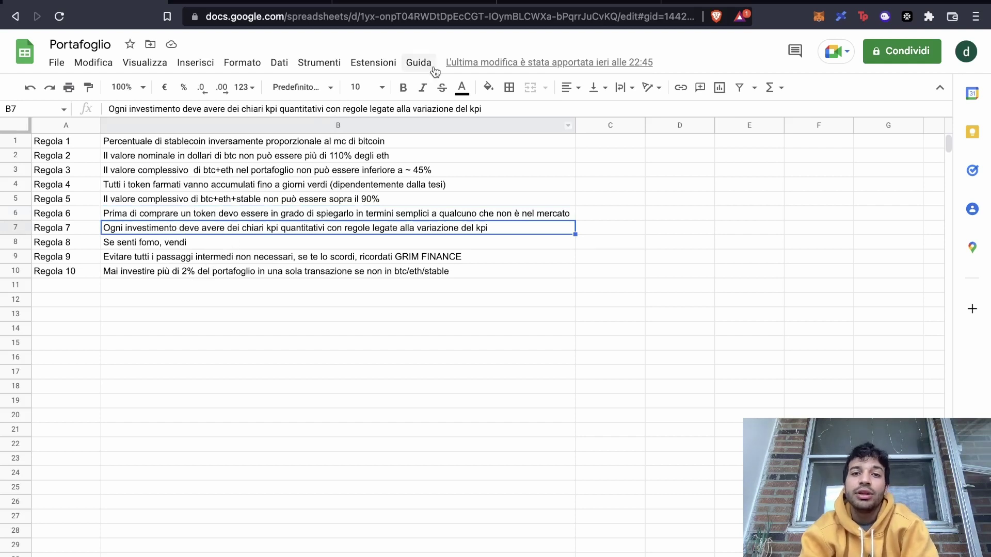
- Check the emissions per $1 spent on bribes for AURA and vlCVX on Llama Airforce, and return to the Portafoglio rules sheet
click(575, 2)
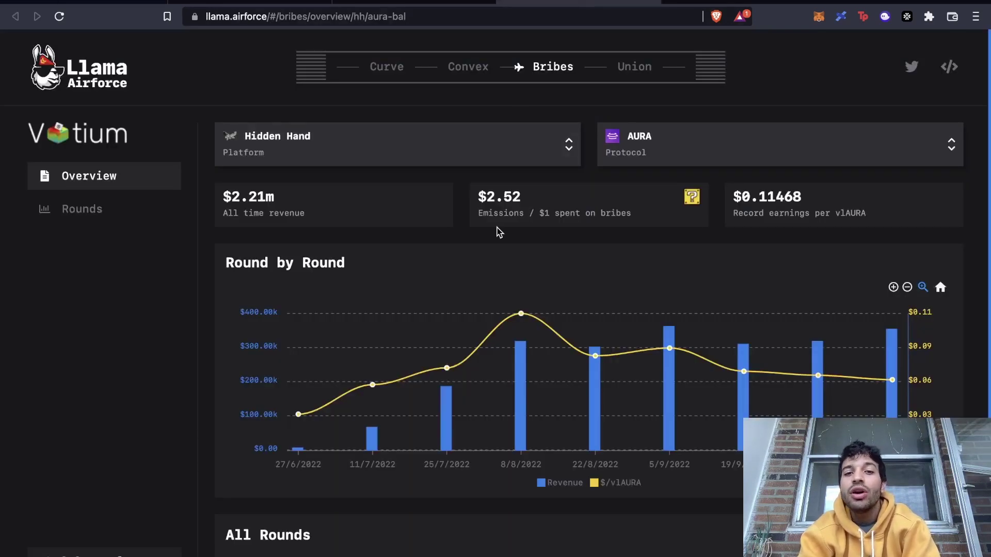
drag(476, 192, 630, 215)
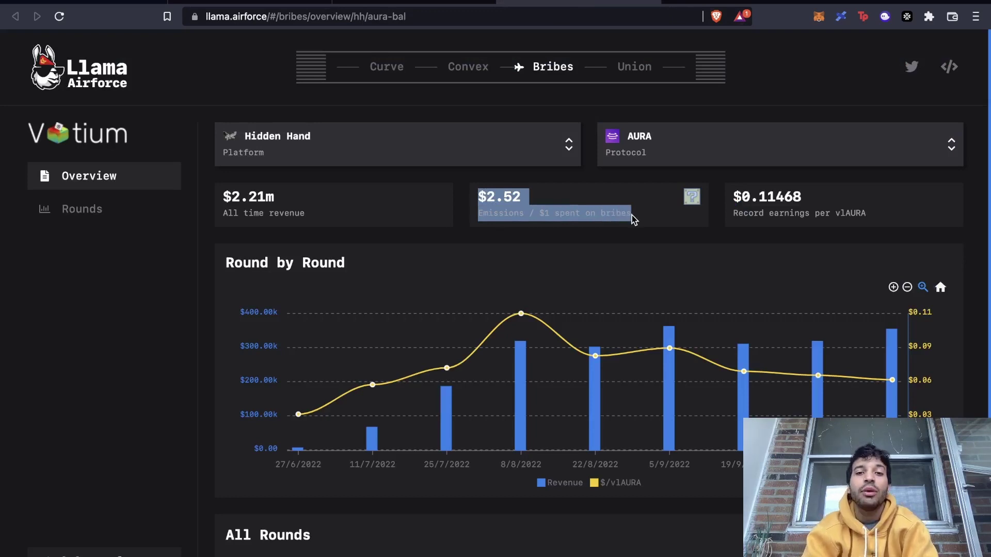
click(655, 224)
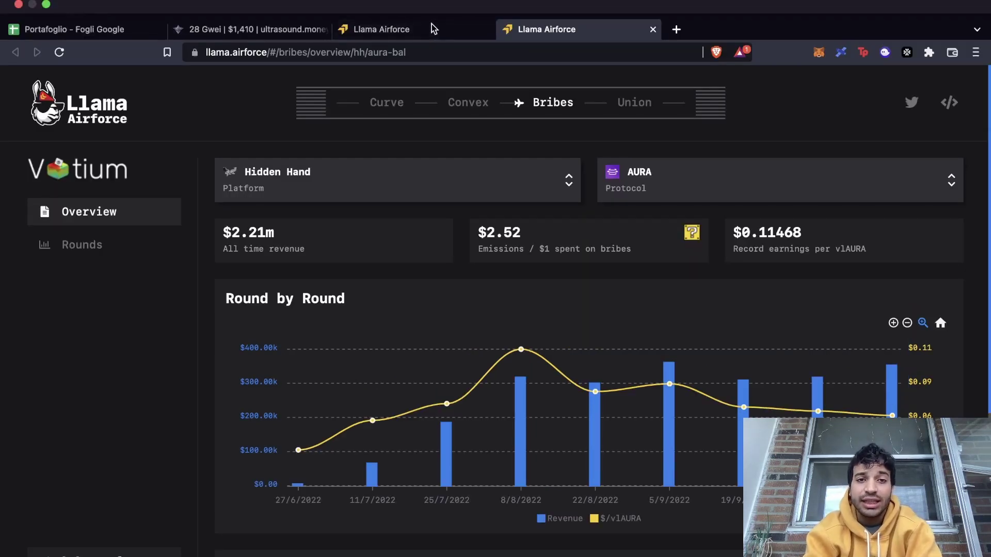
click(430, 29)
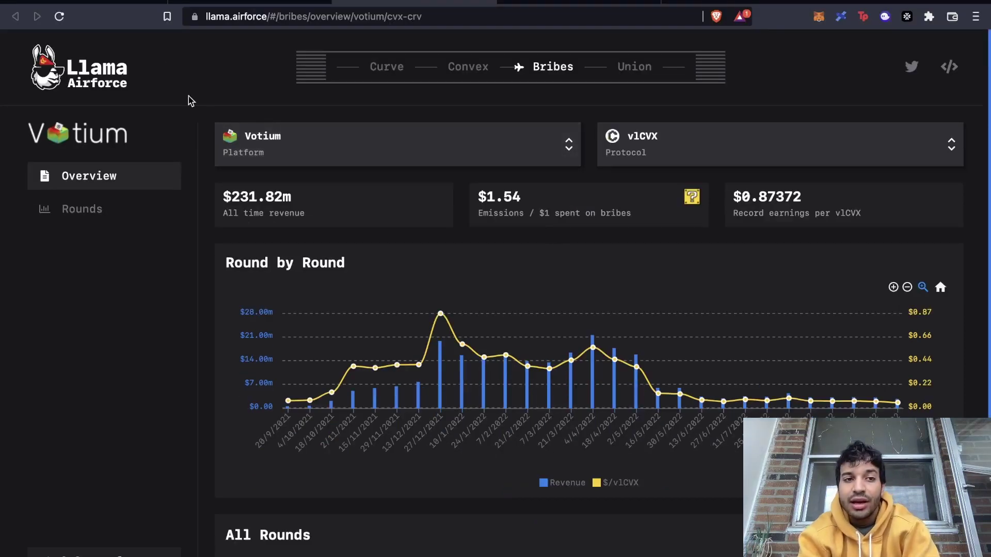
click(250, 3)
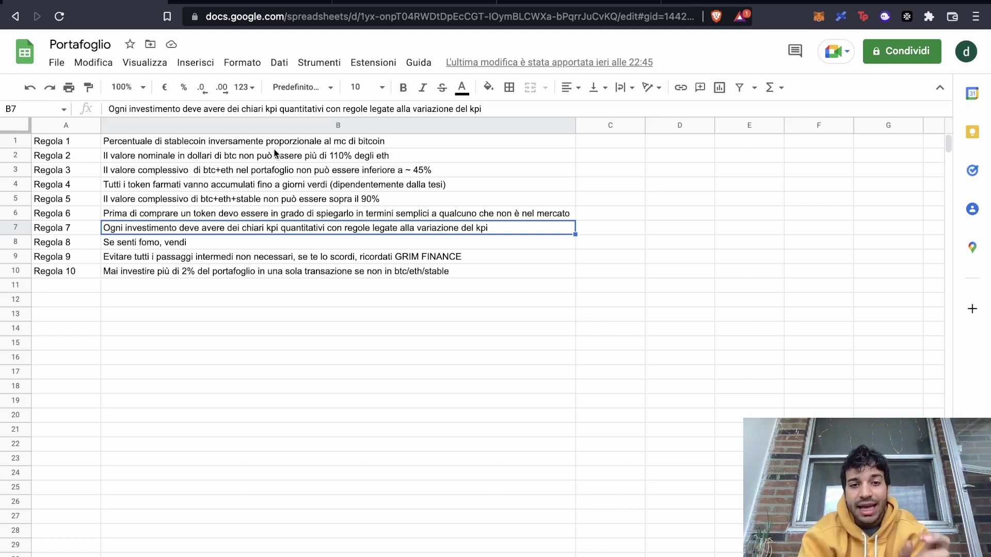
- Read the text of Regola 8, Regola 9 and Regola 10 on the rules sheet
click(154, 247)
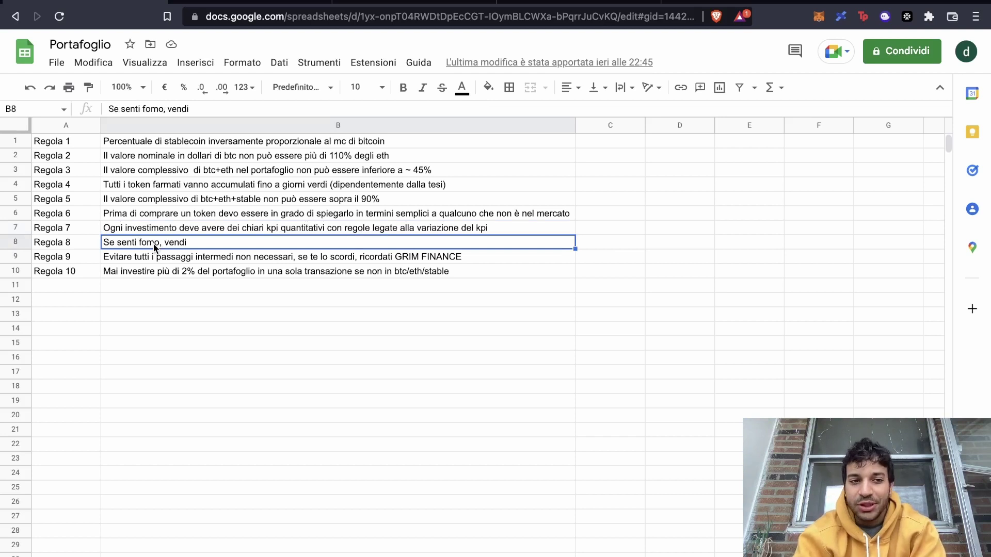
click(172, 261)
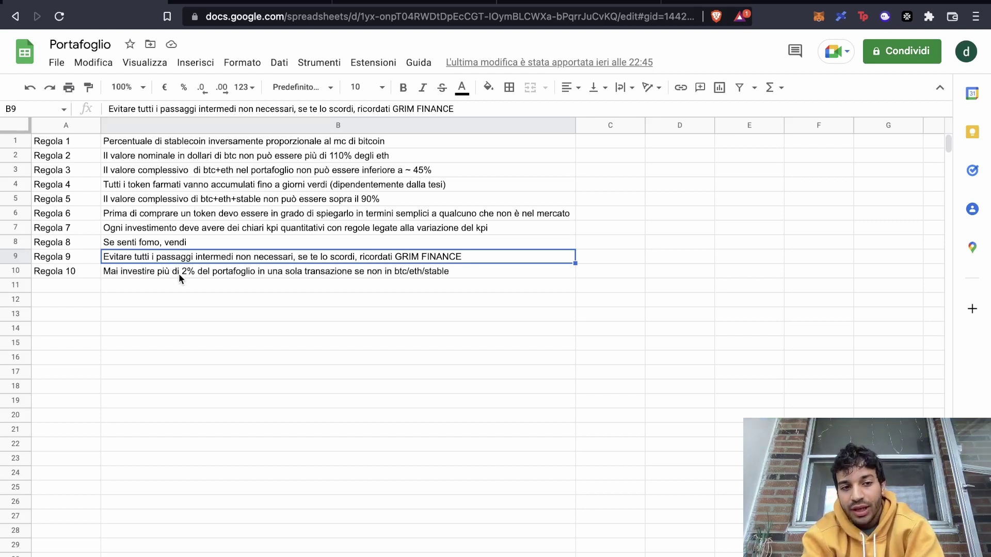
click(178, 273)
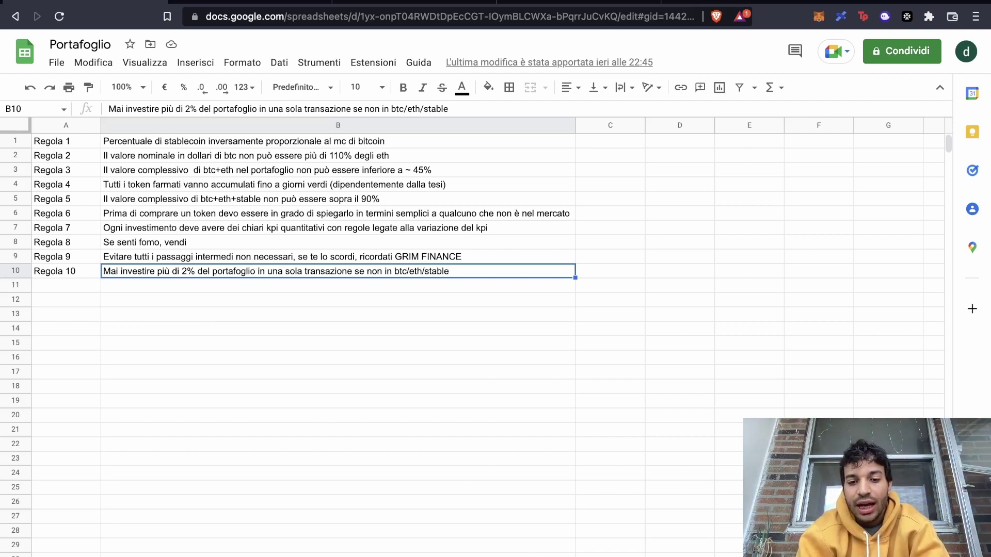
- Open the sheet listing tokens with their theses and review the GNS row across its Tesi, KPI and Posizione desiderata
key(alt+Down)
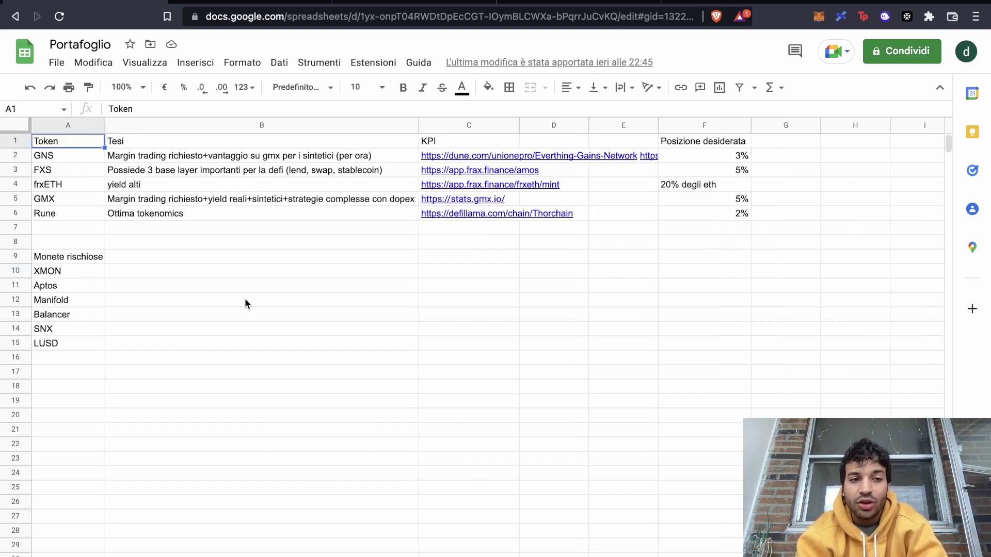
key(Down)
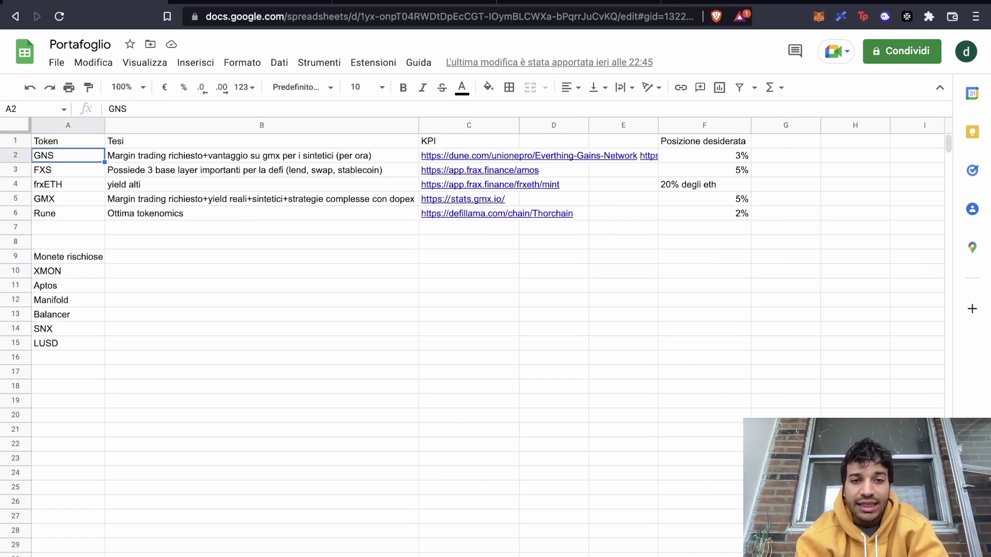
key(Right)
key(Right)
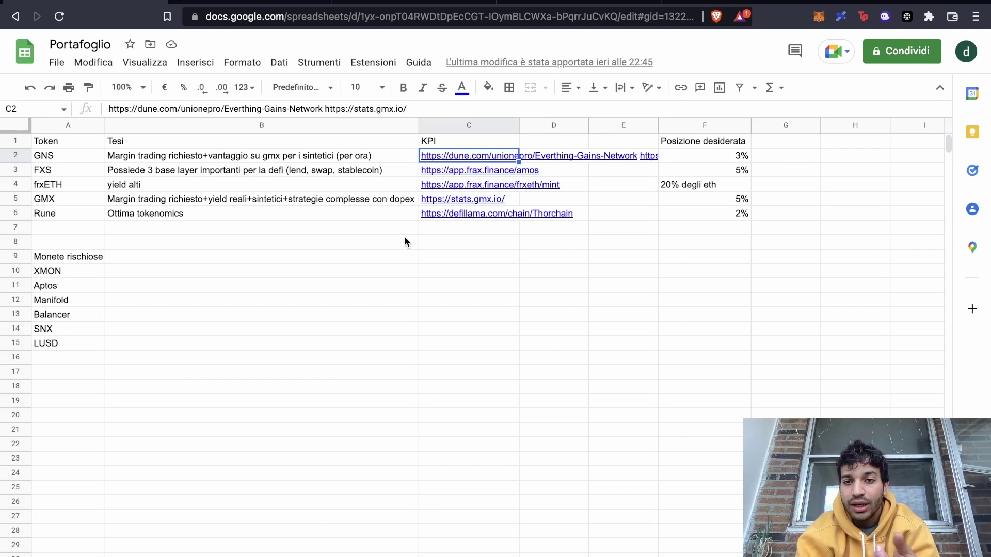
key(Right)
key(Right)
key(Right)
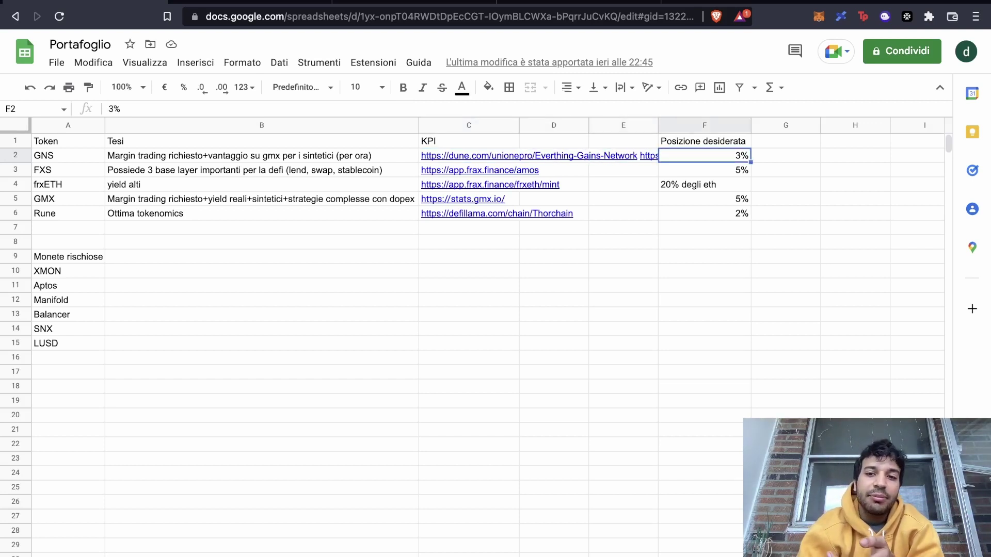
- Review the FXS row across its thesis and desired position, and go back to its app.frax.finance/amos KPI link
key(Down)
key(Left)
key(Left)
key(Left)
key(Left)
key(Left)
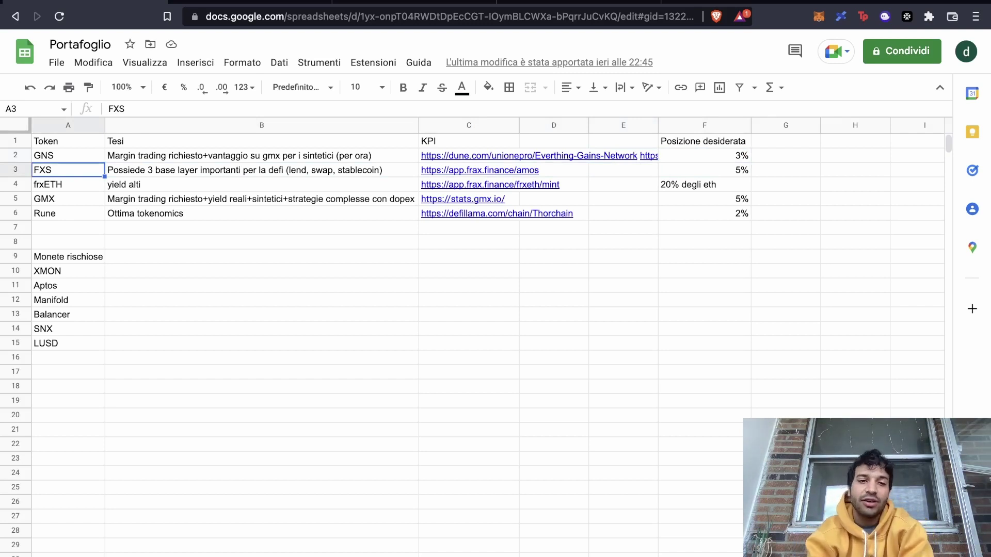
key(Right)
key(Right)
key(Right)
key(Right)
key(Right)
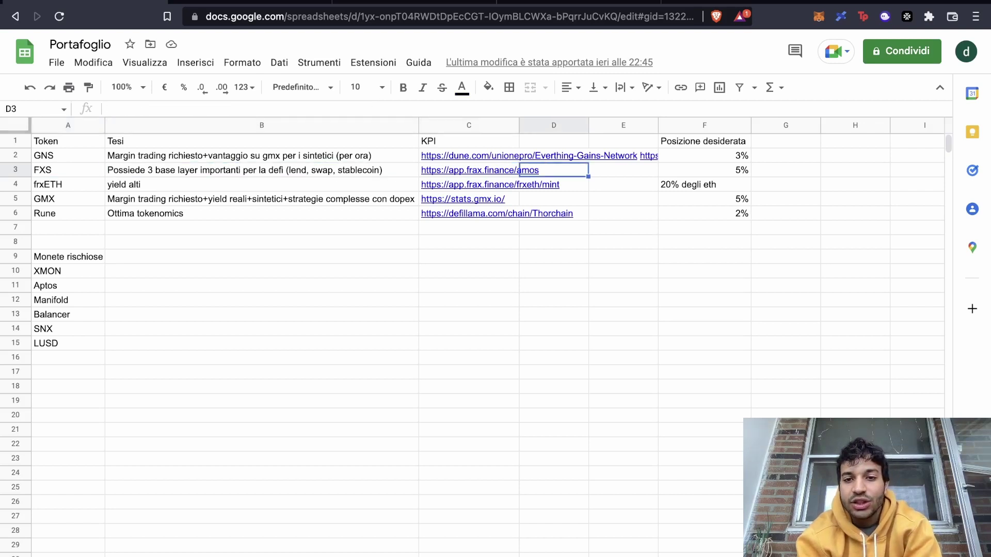
key(Left)
key(Left)
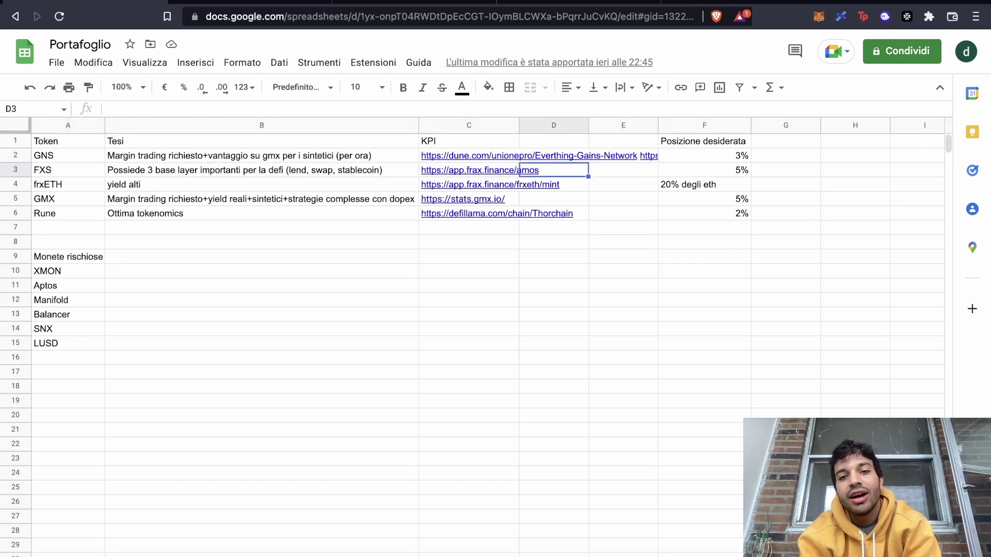
key(Left)
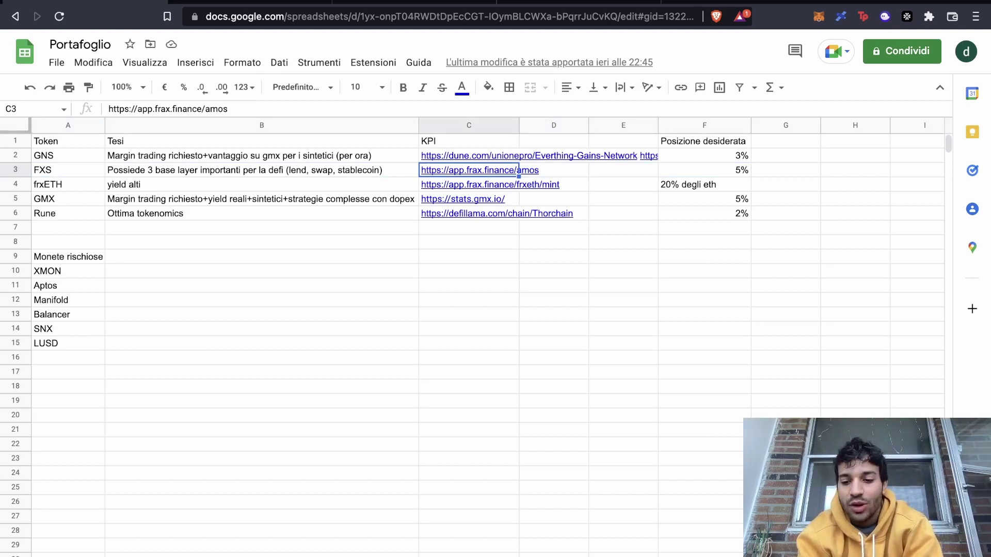
- Go to the frxETH token entry in the Token column and examine its row
key(Left)
key(Left)
key(Down)
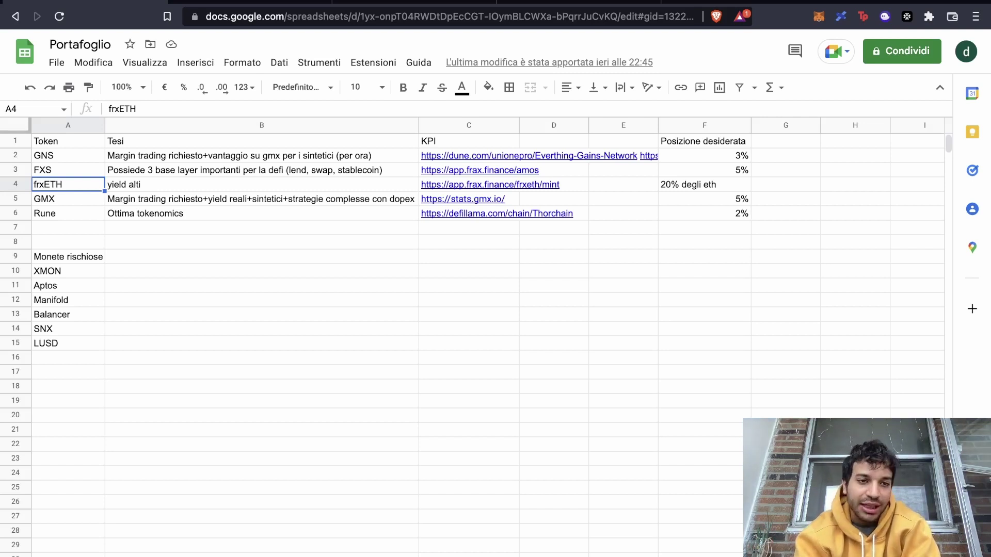
- Review the GMX row from token name to Posizione desiderata, and check the desired position for Rune
click(68, 199)
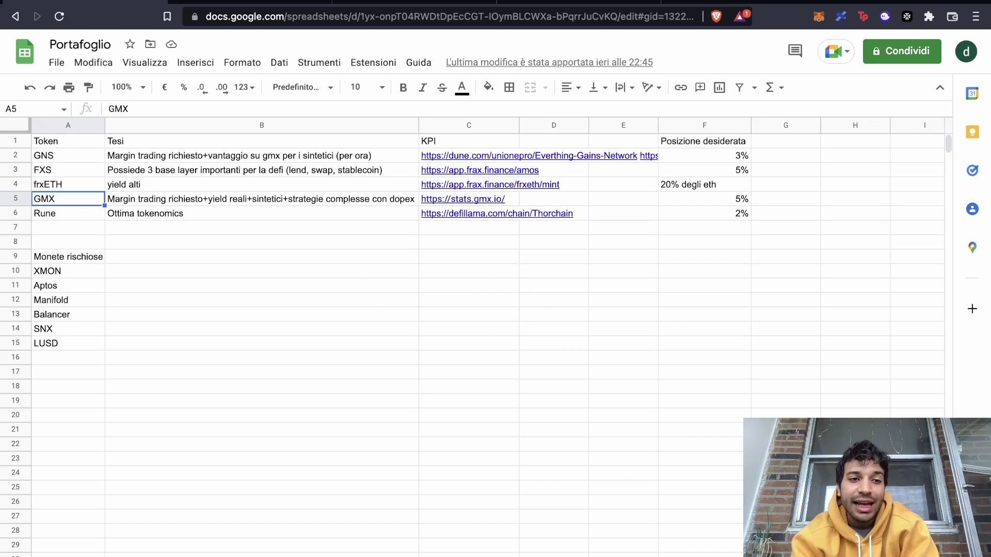
click(261, 199)
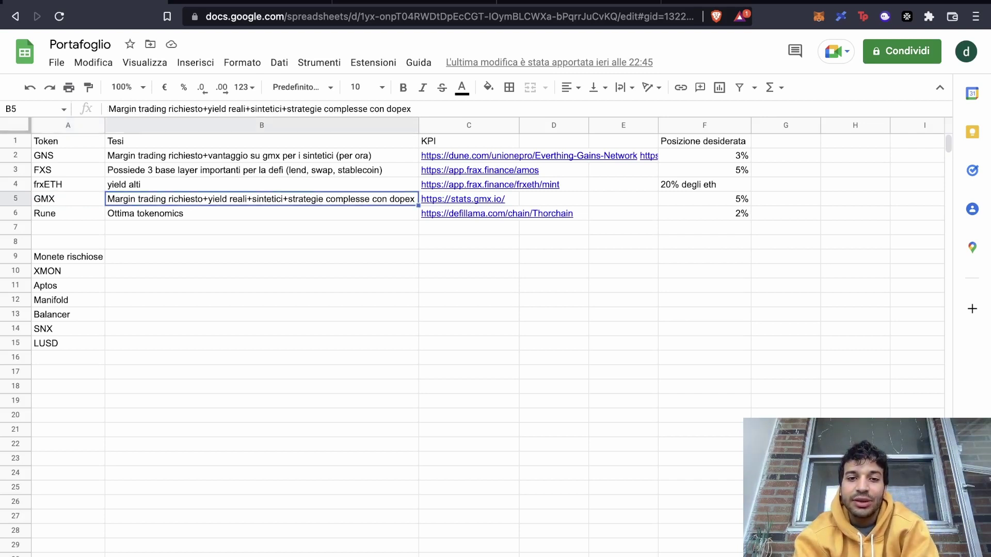
click(469, 199)
click(554, 199)
click(623, 199)
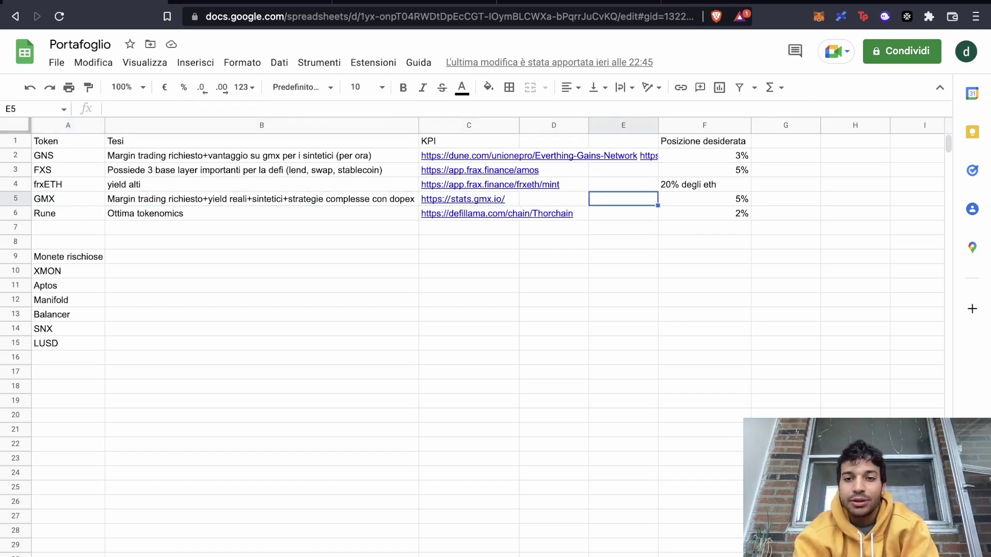
click(704, 198)
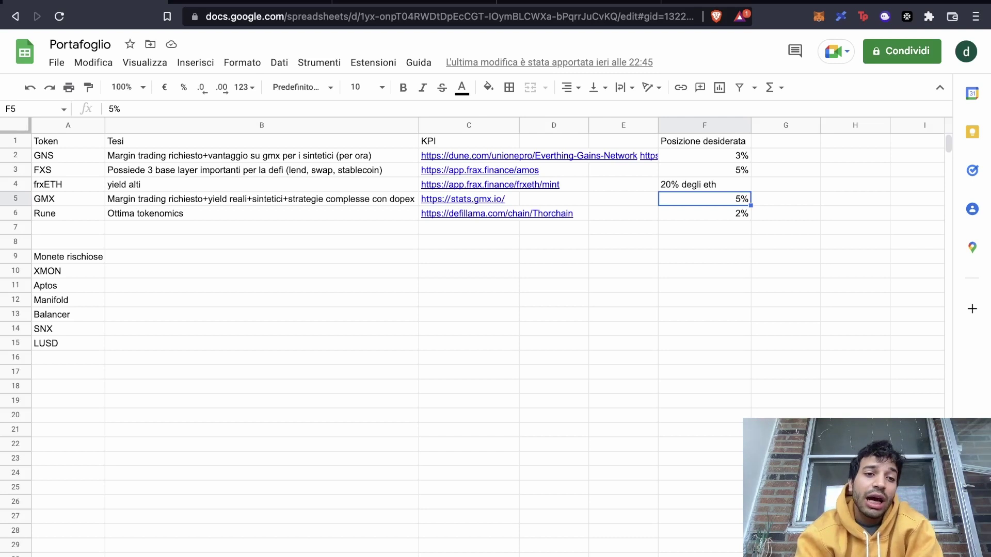
click(704, 214)
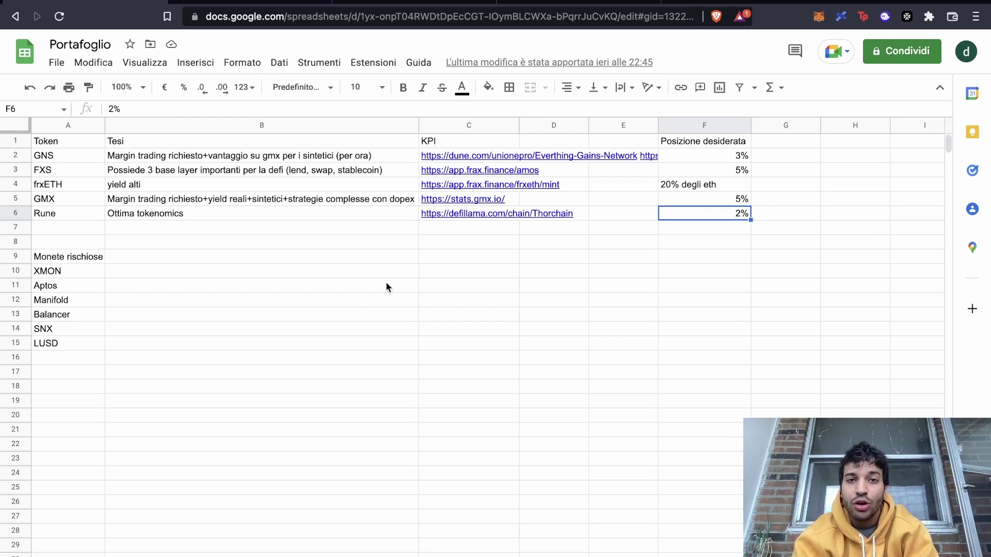
- Revisit the GNS thesis, and examine the Monete rischiose list starting with XMON
click(239, 156)
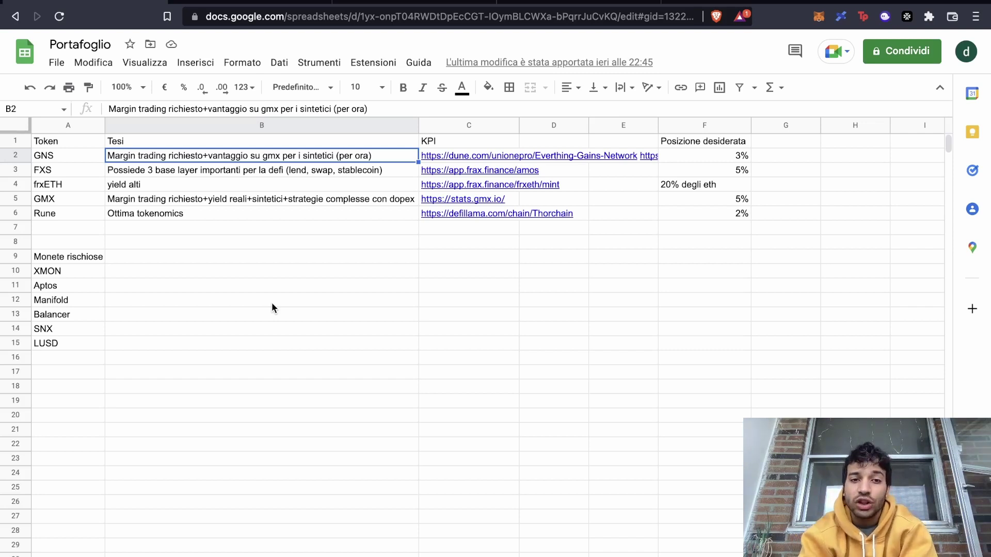
click(87, 262)
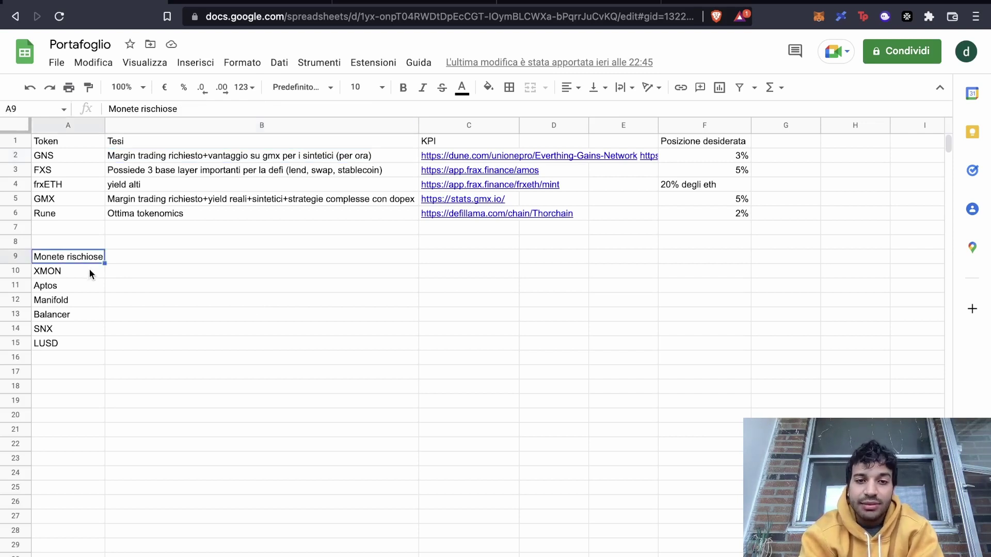
click(90, 274)
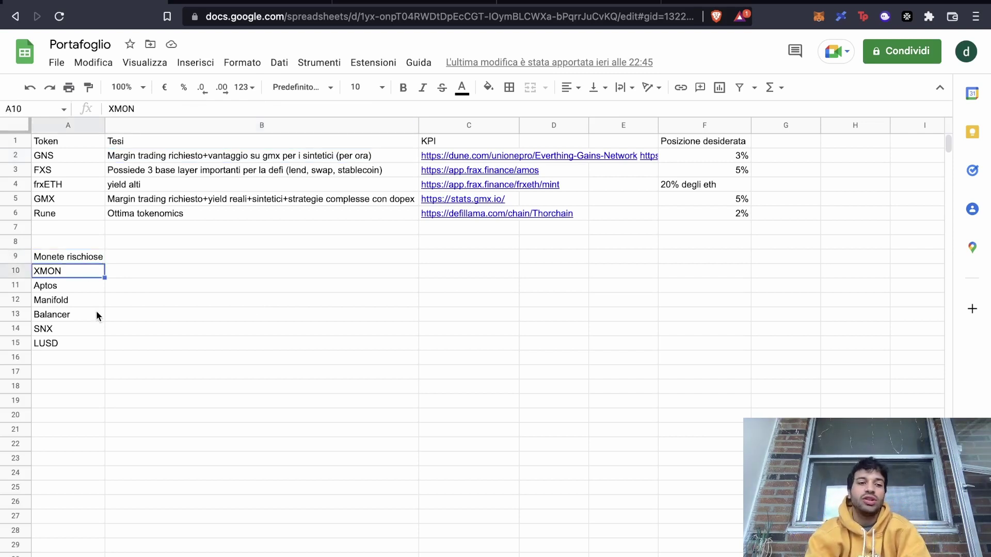